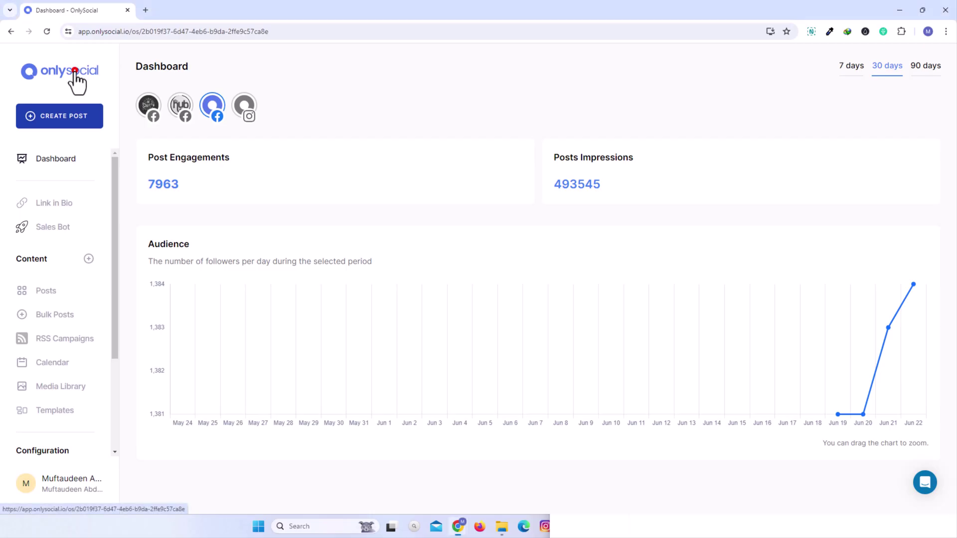
Look over the dashboard, Instagram statistics, post list and connected social accounts.
{"action": "left_click", "coordinate": [75, 70]}
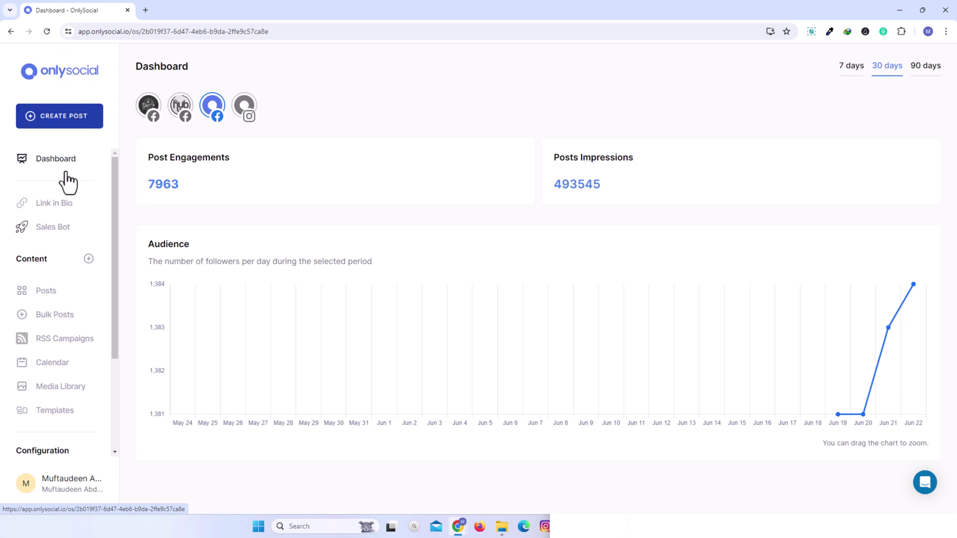
{"action": "scroll", "coordinate": [68, 183], "scroll_direction": "down", "scroll_amount": 3}
{"action": "scroll", "coordinate": [71, 280], "scroll_direction": "up", "scroll_amount": 3}
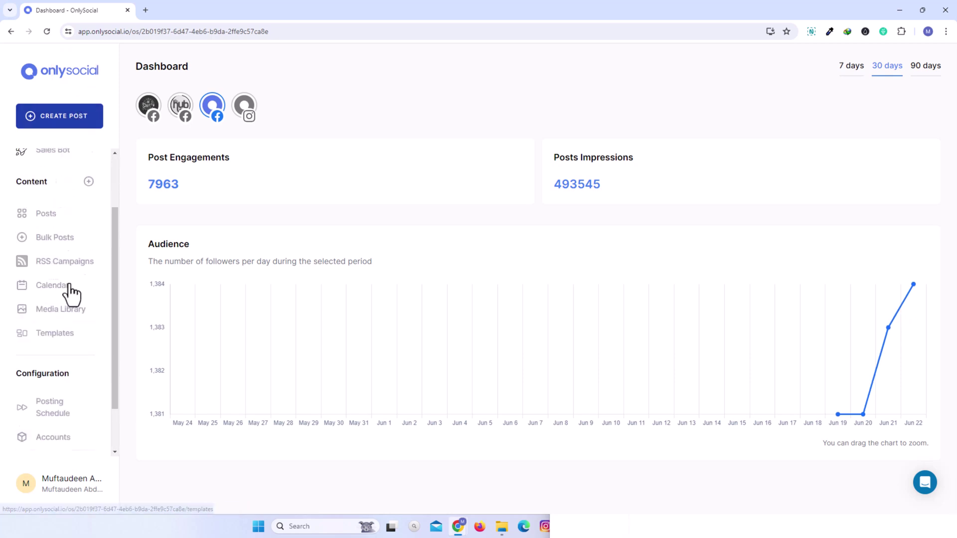
{"action": "left_click", "coordinate": [244, 118]}
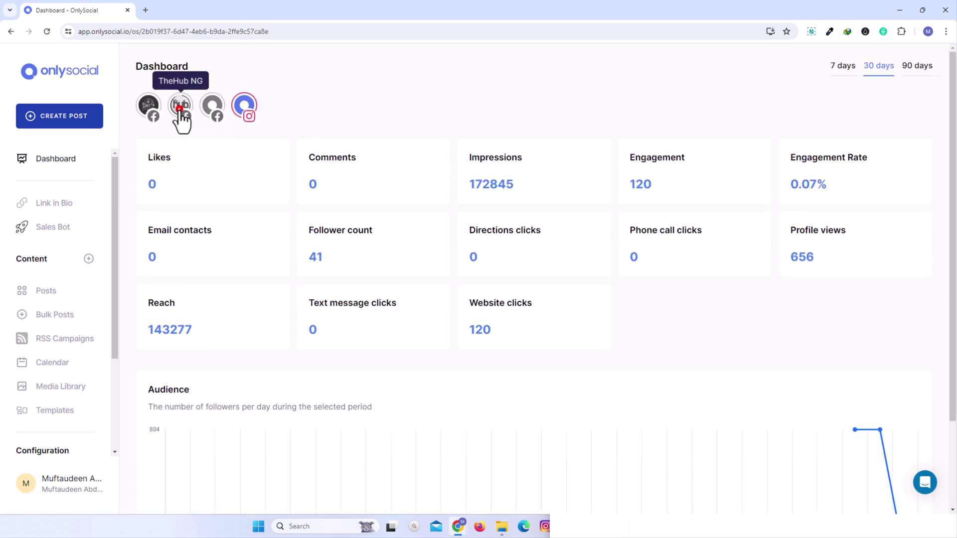
{"action": "left_click", "coordinate": [46, 291]}
{"action": "left_click", "coordinate": [53, 380]}
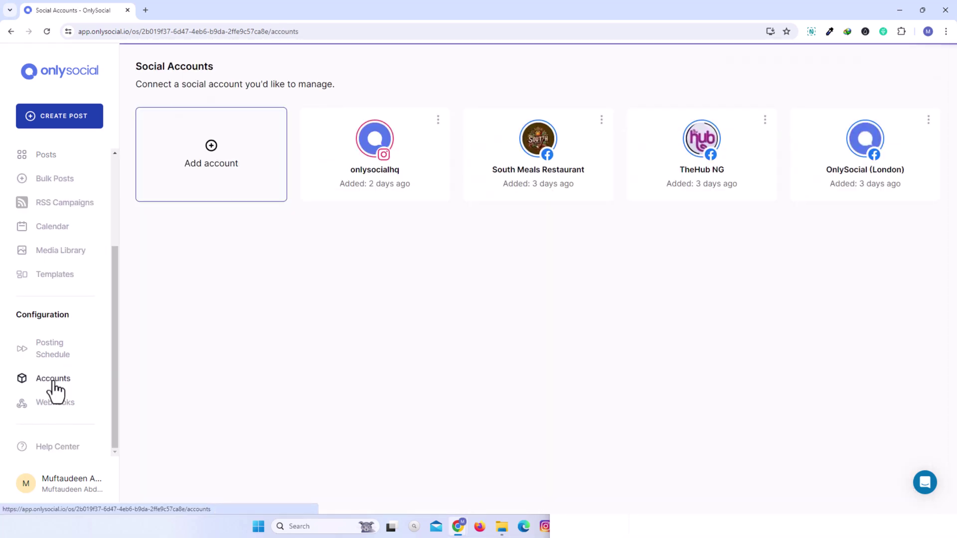
{"action": "left_click", "coordinate": [245, 157]}
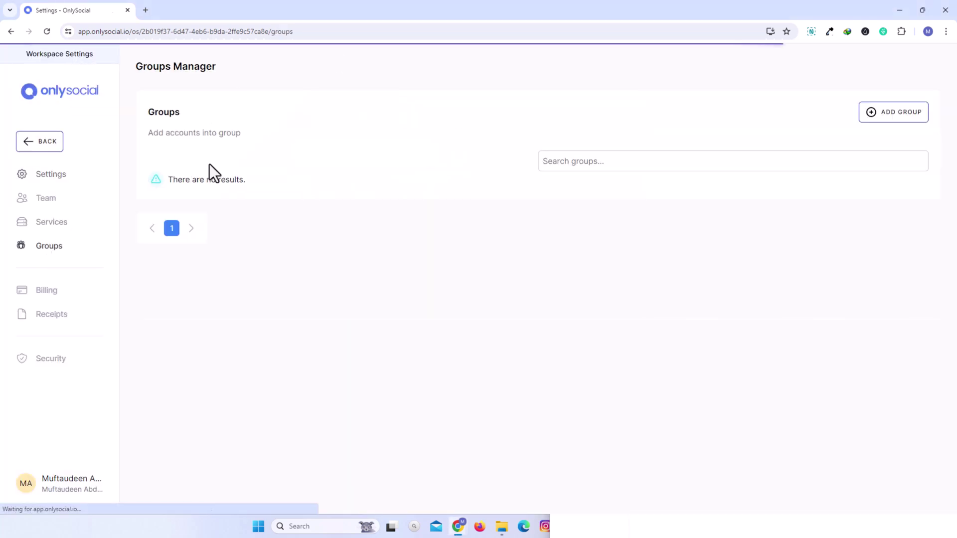
Create the 'onlysocial USA' account group, reusing the name as its description.
{"action": "left_click", "coordinate": [894, 112]}
{"action": "left_click", "coordinate": [430, 162]}
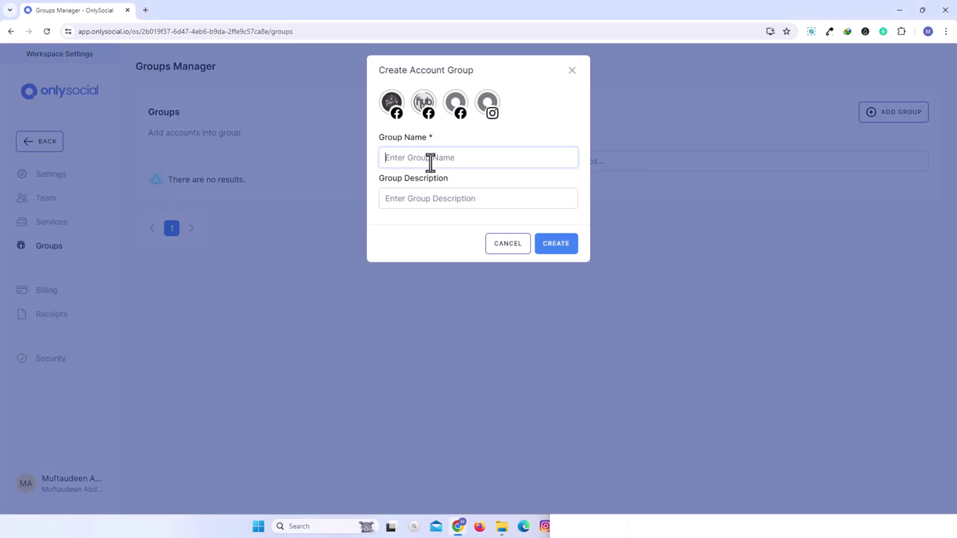
{"action": "type", "text": "onlysocial "}
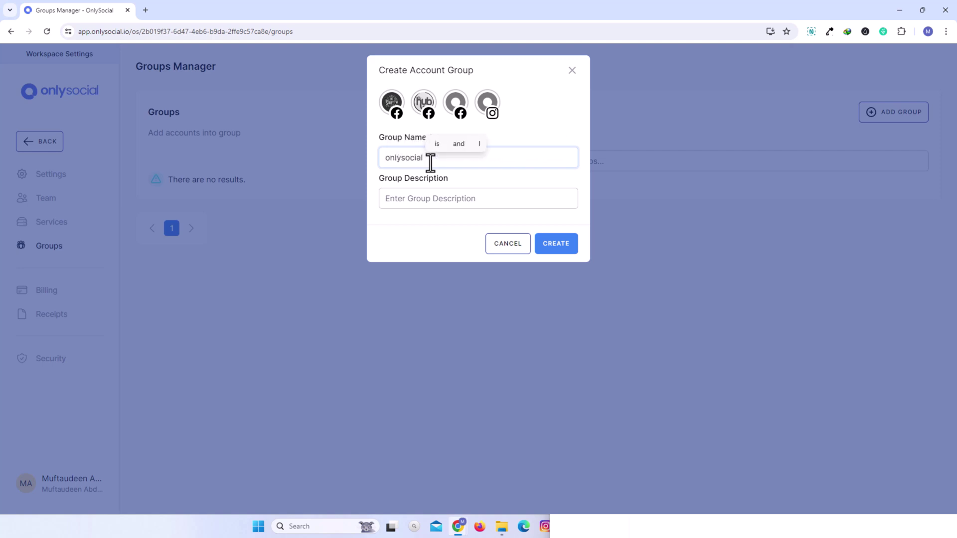
{"action": "type", "text": "USA"}
{"action": "key", "text": "ctrl+a"}
{"action": "key", "text": "ctrl+c"}
{"action": "left_click", "coordinate": [428, 198]}
{"action": "key", "text": "ctrl+v"}
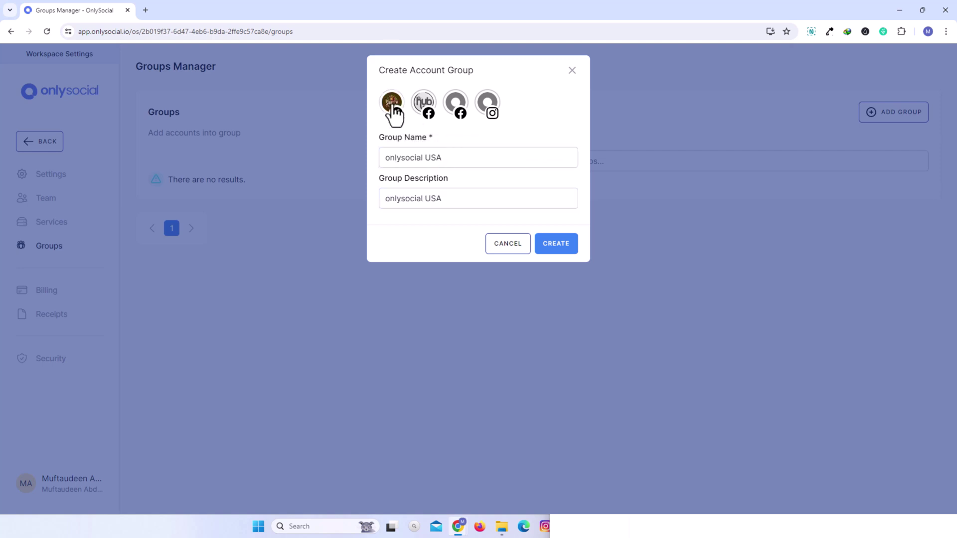
{"action": "left_click", "coordinate": [556, 244]}
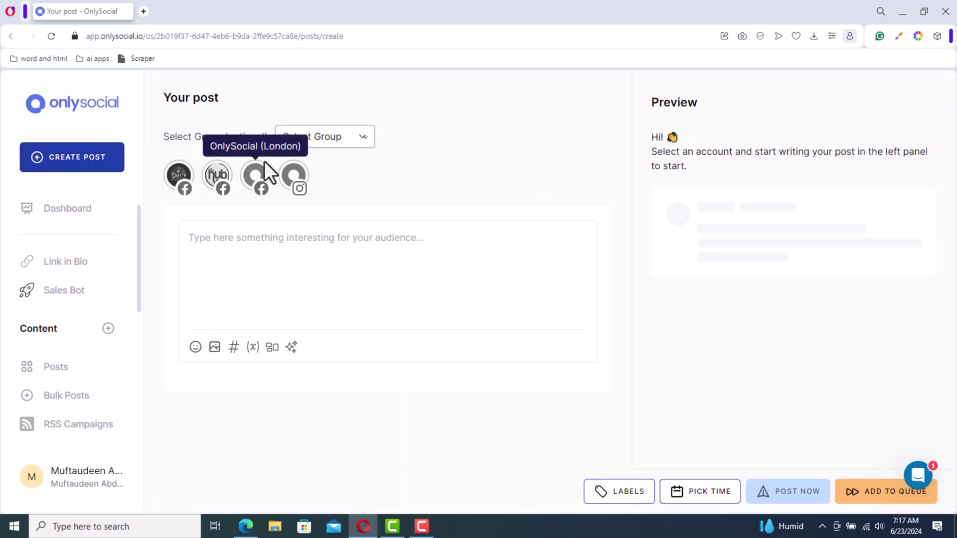
Draft a post 'let's create our first post' for onlysocial USA with a library image.
{"action": "left_click", "coordinate": [202, 248]}
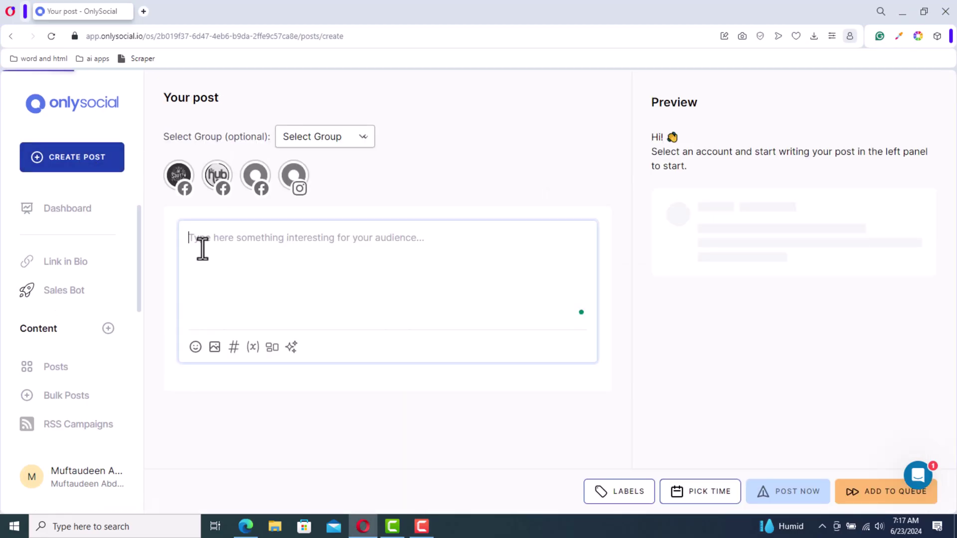
{"action": "type", "text": "let's cre"}
{"action": "type", "text": "ate our first post"}
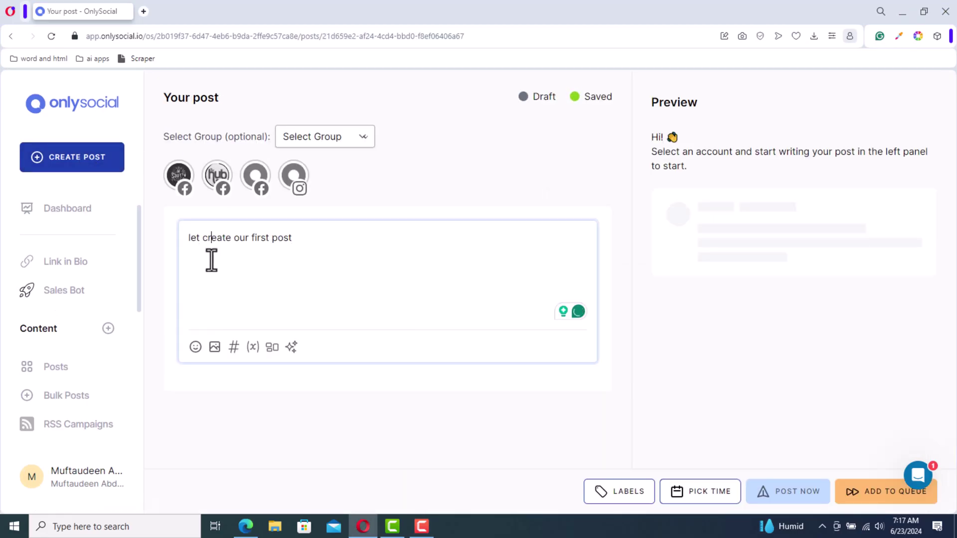
{"action": "left_click", "coordinate": [311, 143]}
{"action": "left_click", "coordinate": [314, 164]}
{"action": "left_click", "coordinate": [215, 404]}
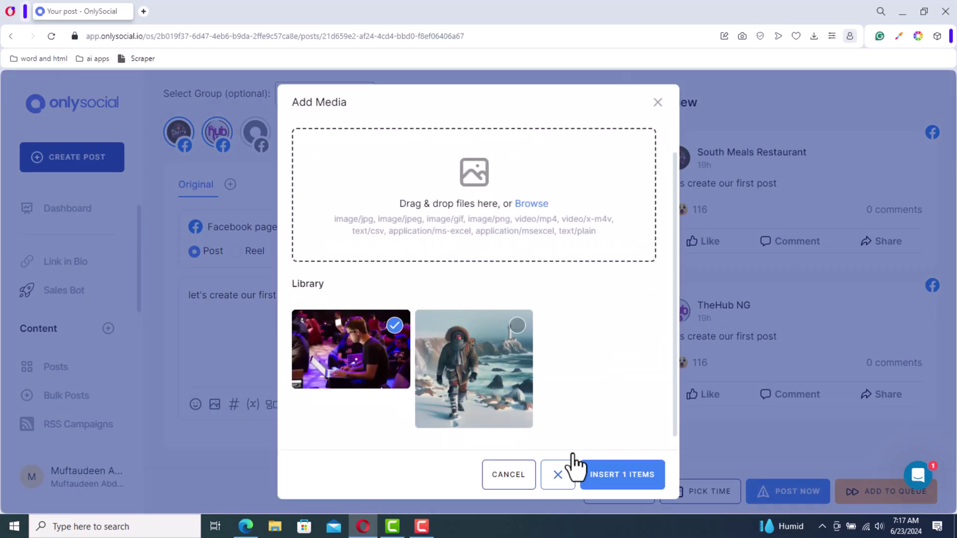
{"action": "left_click", "coordinate": [618, 472]}
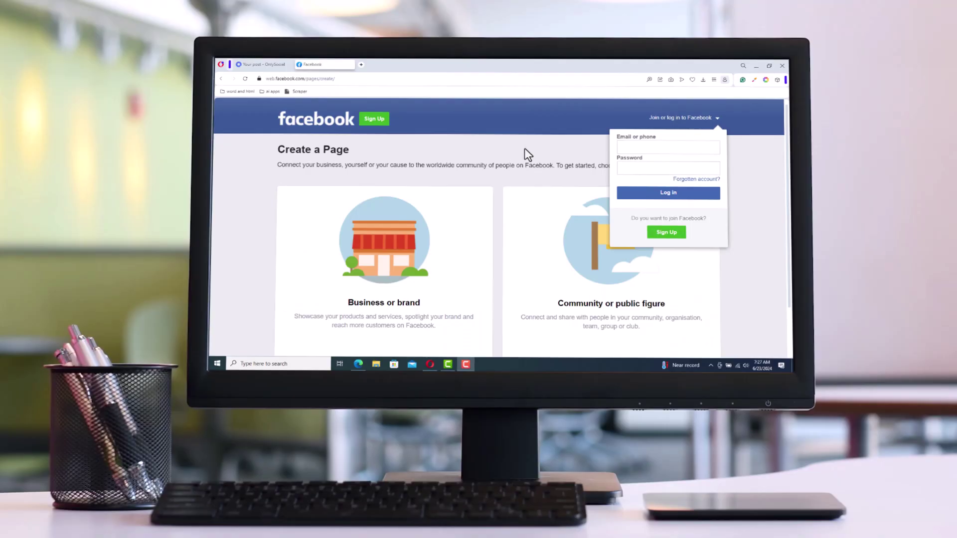
Scroll down through the open Facebook page.
{"action": "scroll", "coordinate": [524, 155], "scroll_direction": "down", "scroll_amount": 2}
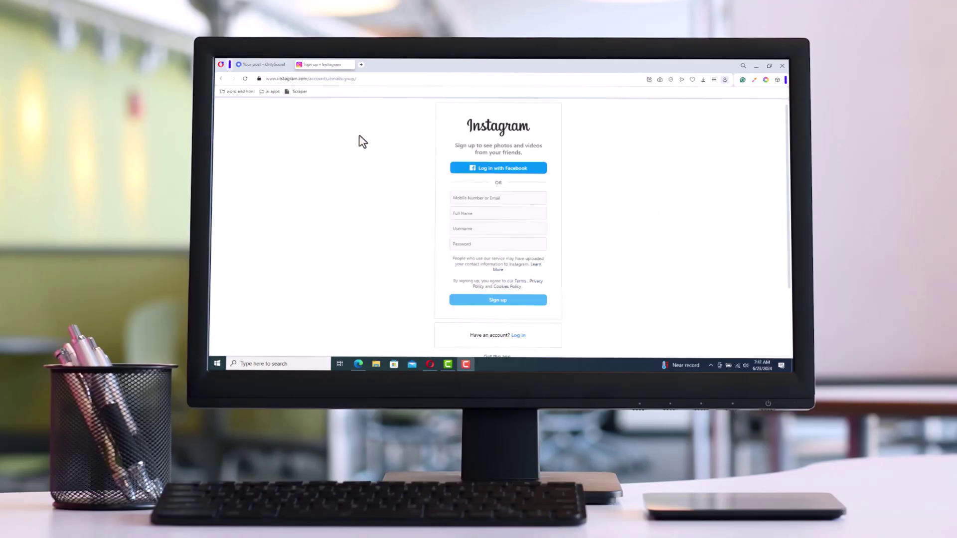
{"action": "scroll", "coordinate": [490, 160], "scroll_direction": "down", "scroll_amount": 2}
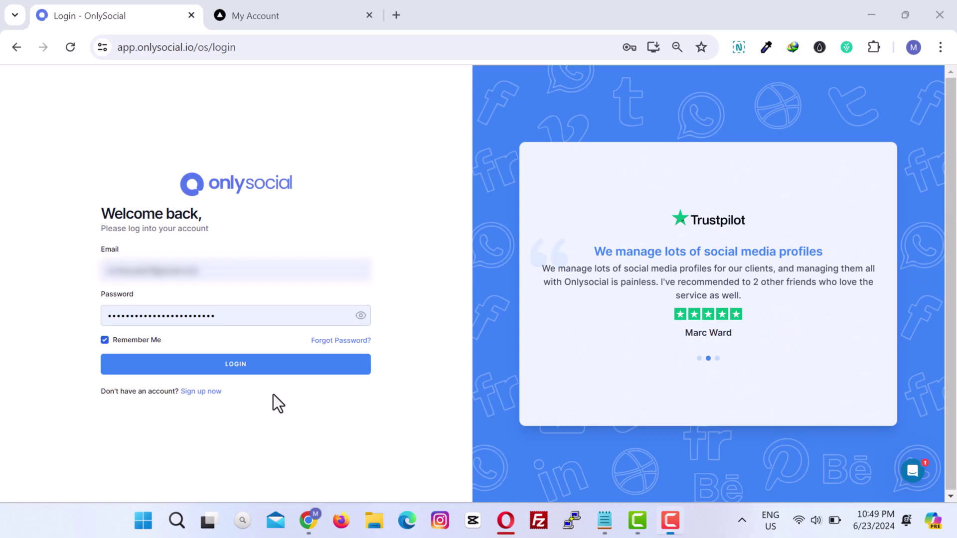
Log in and connect the South Meals Restaurant Facebook page as a social account.
{"action": "left_click", "coordinate": [253, 366]}
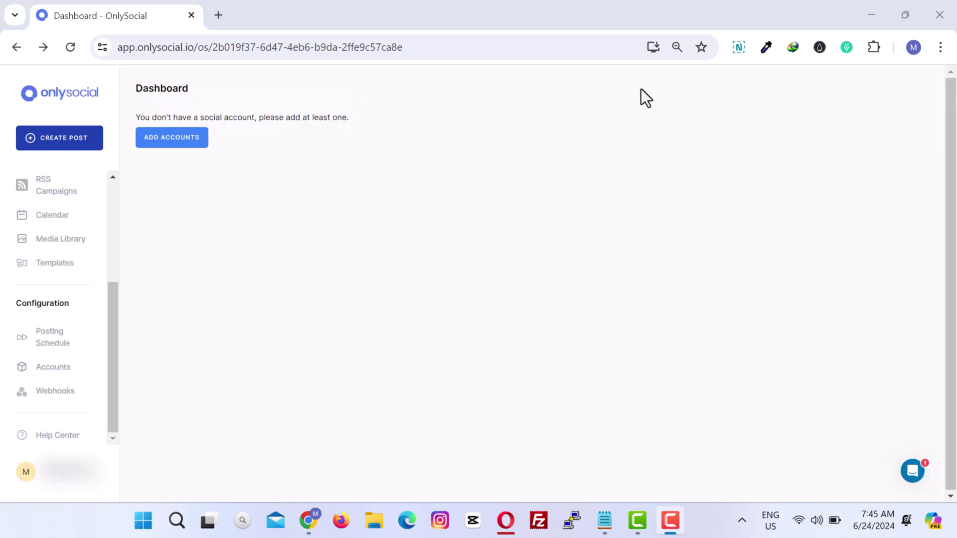
{"action": "left_click", "coordinate": [165, 140]}
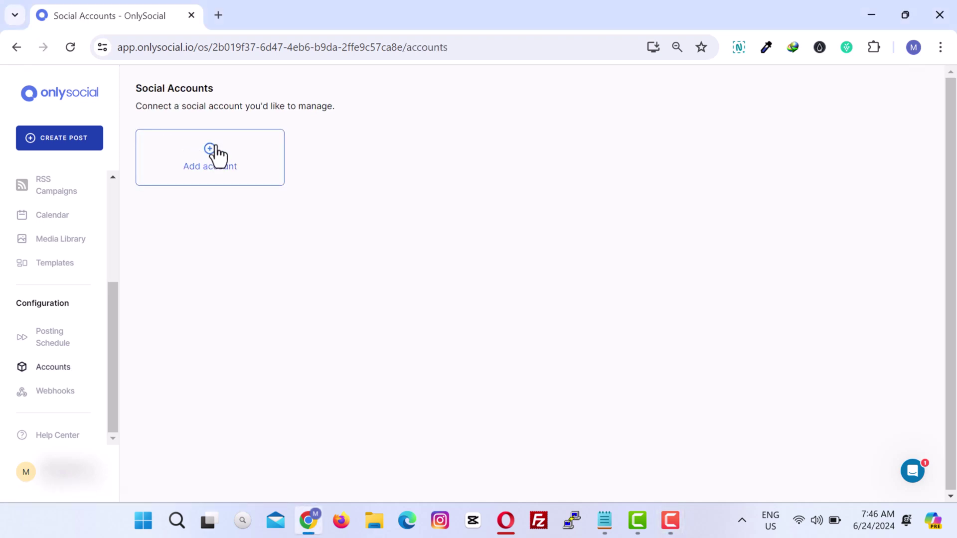
{"action": "left_click", "coordinate": [215, 149]}
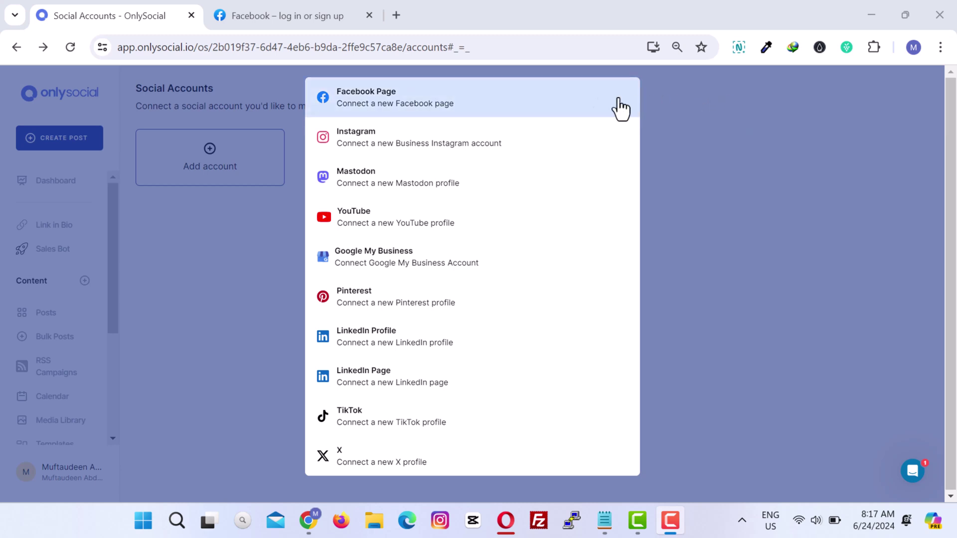
{"action": "left_click", "coordinate": [421, 103]}
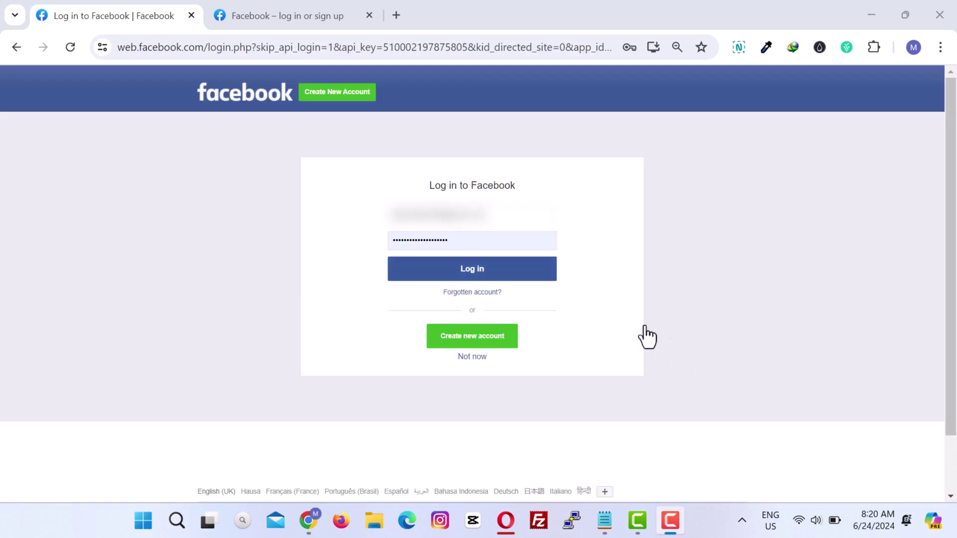
{"action": "left_click", "coordinate": [480, 270]}
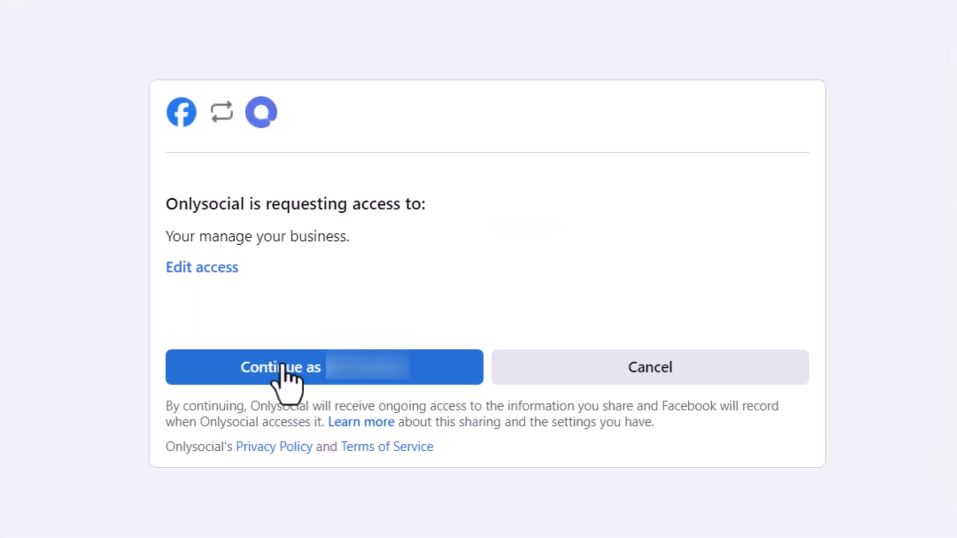
{"action": "left_click", "coordinate": [283, 368]}
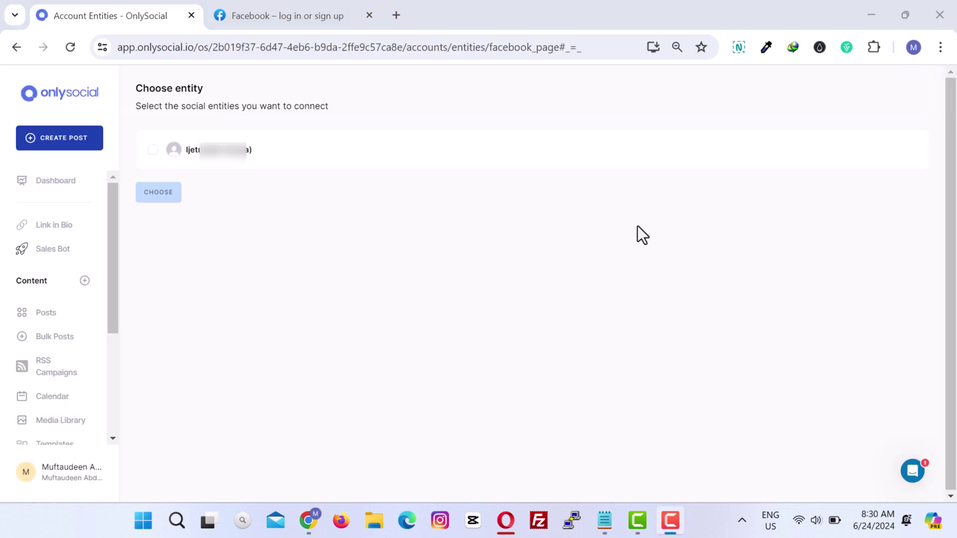
{"action": "left_click", "coordinate": [154, 150]}
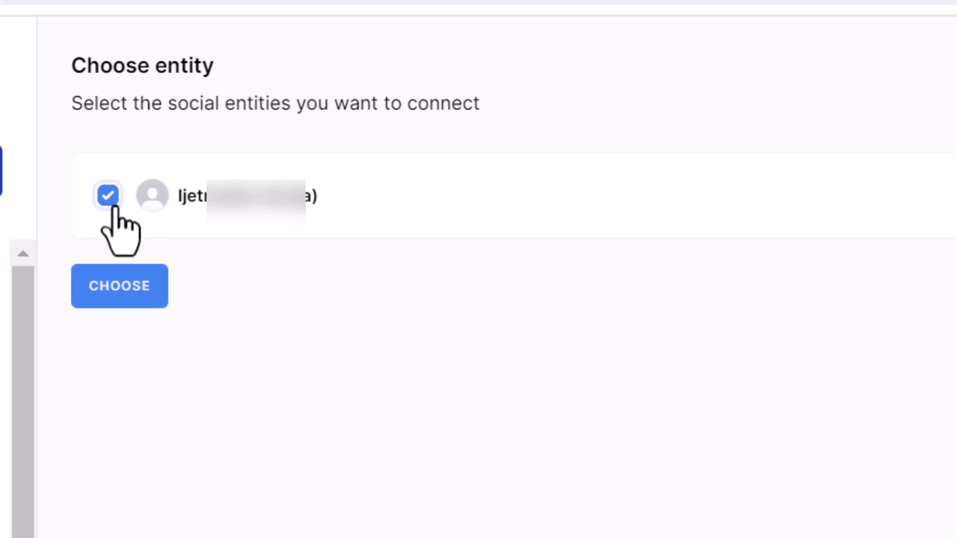
{"action": "left_click", "coordinate": [125, 282]}
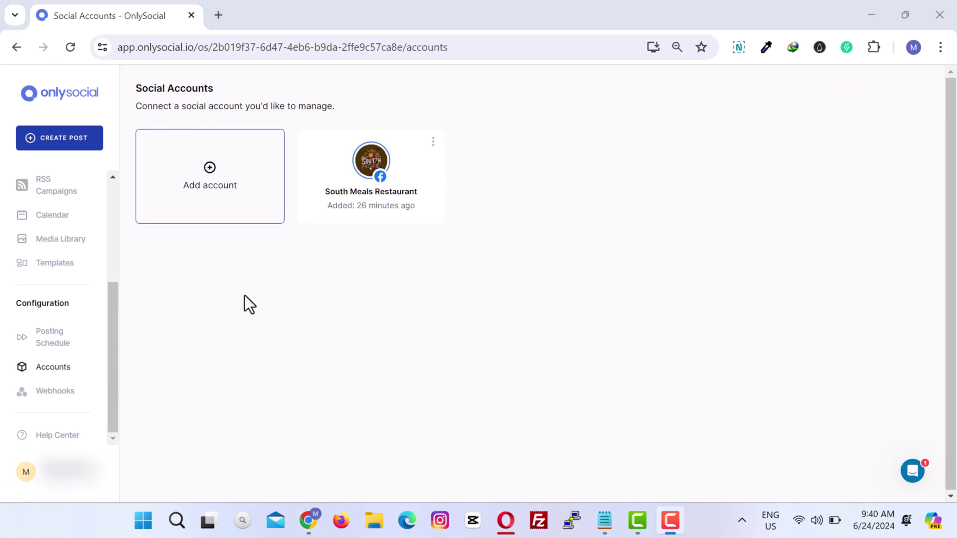
Add a YouTube account by signing in to Google with phone verification and granting access.
{"action": "left_click", "coordinate": [230, 206]}
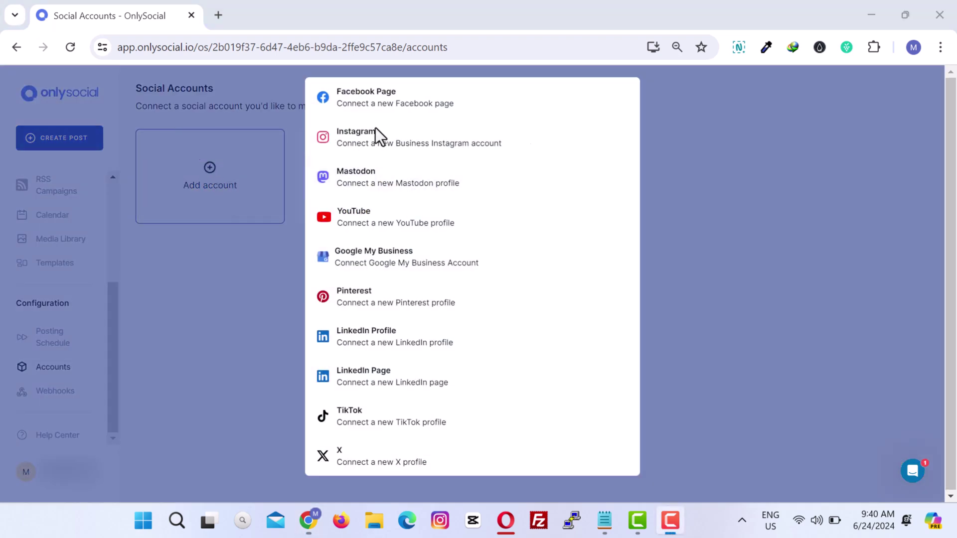
{"action": "left_click", "coordinate": [370, 225]}
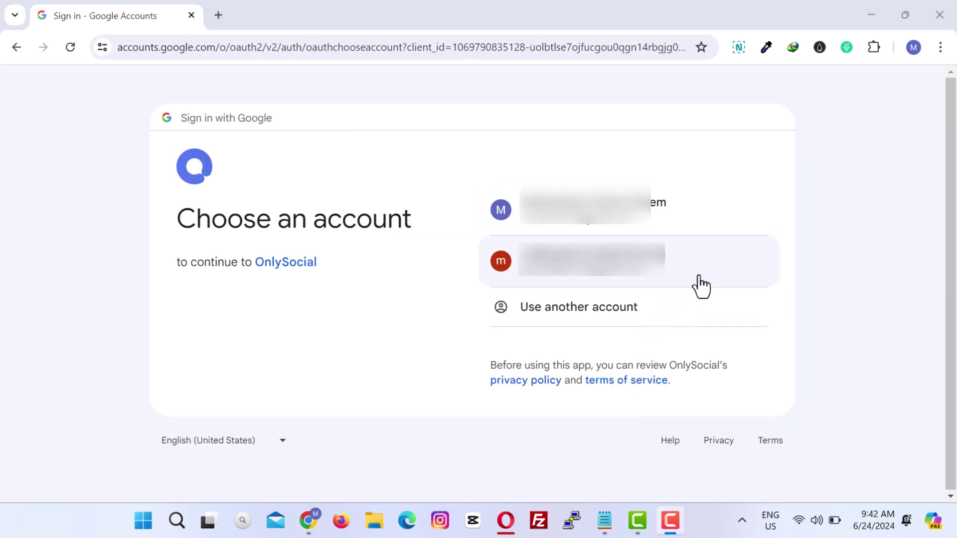
{"action": "left_click", "coordinate": [714, 271]}
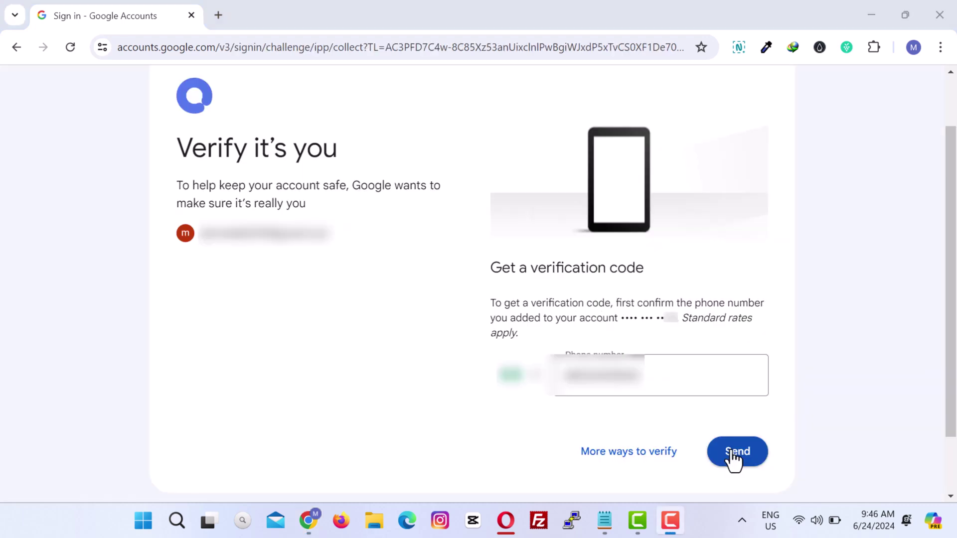
{"action": "left_click", "coordinate": [730, 451]}
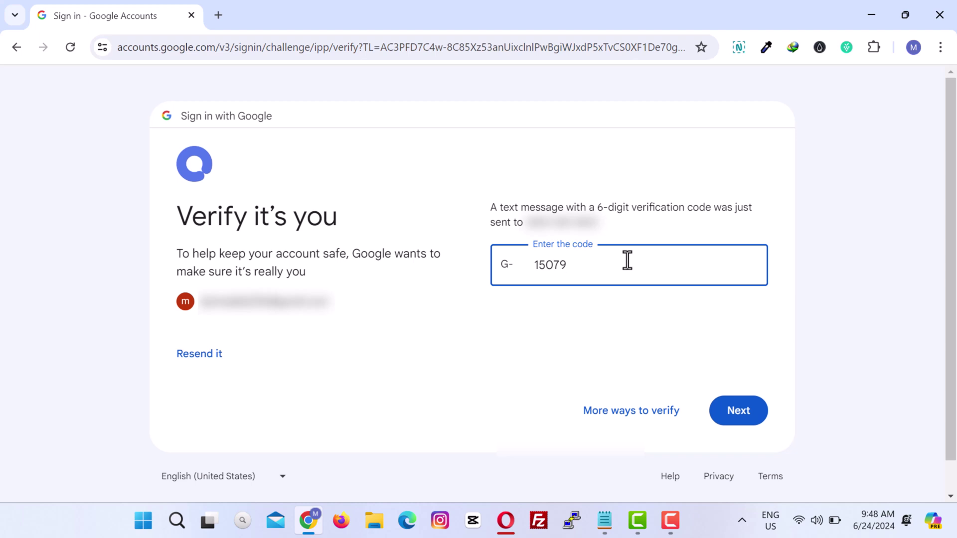
{"action": "left_click", "coordinate": [731, 413]}
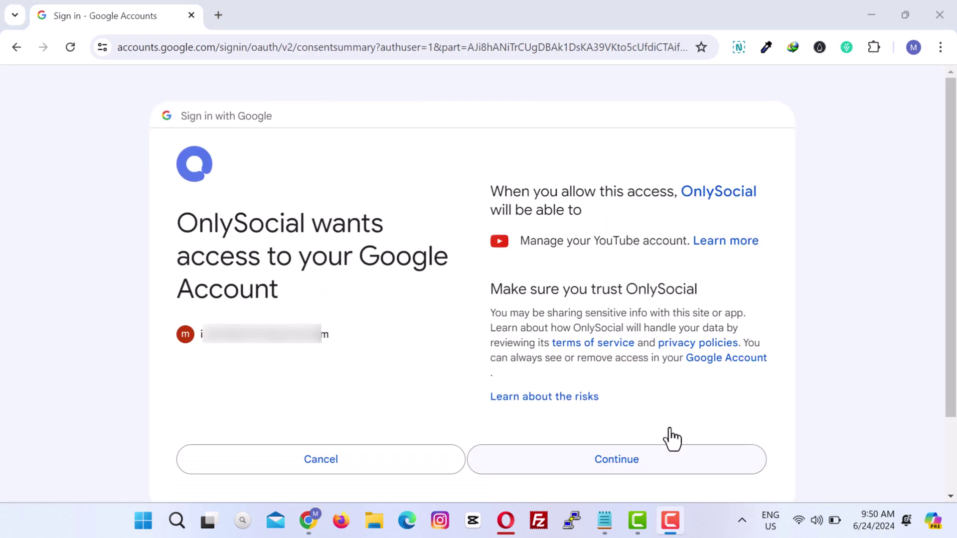
{"action": "left_click", "coordinate": [644, 461]}
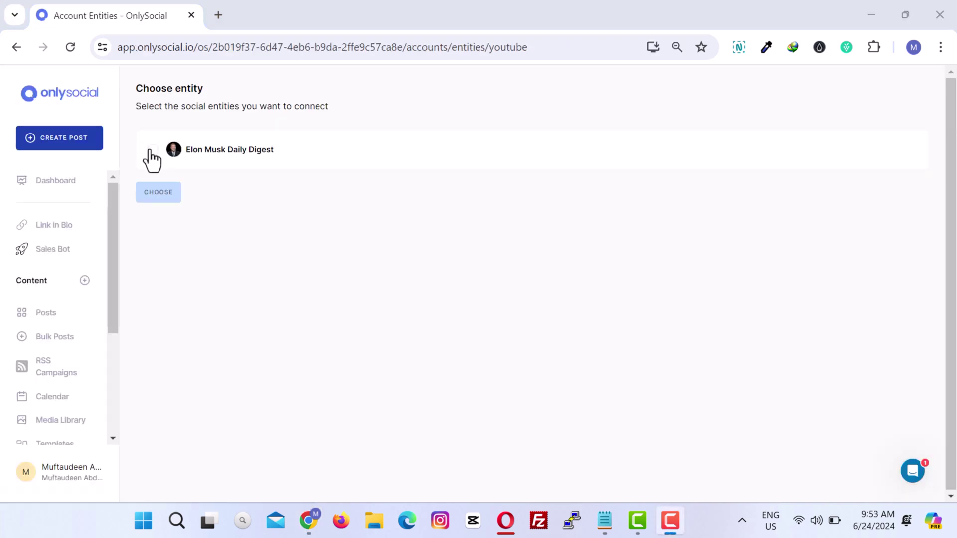
Connect the Elon Musk Daily Digest YouTube channel and the onlysocialhq Instagram account.
{"action": "left_click", "coordinate": [150, 151]}
{"action": "left_click", "coordinate": [155, 195]}
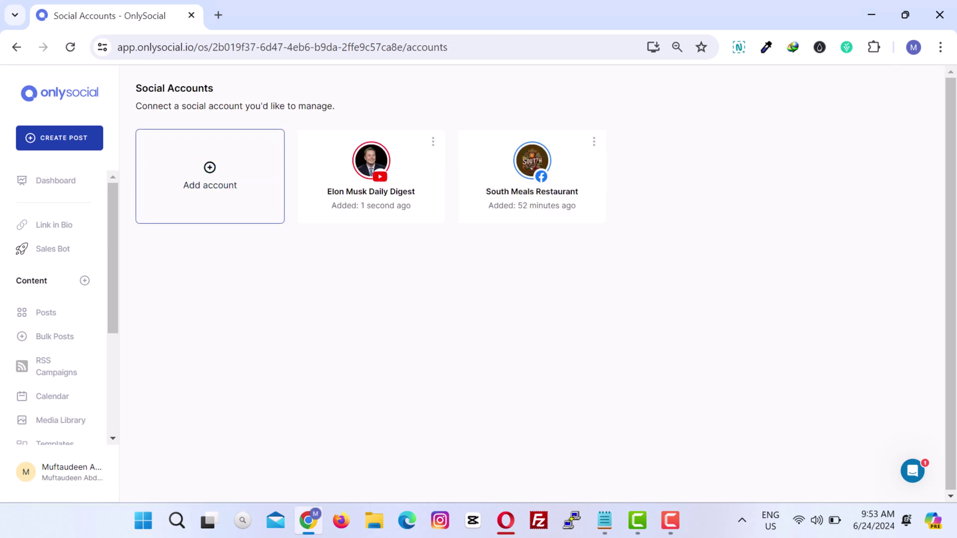
{"action": "left_click", "coordinate": [218, 192]}
{"action": "left_click", "coordinate": [374, 147]}
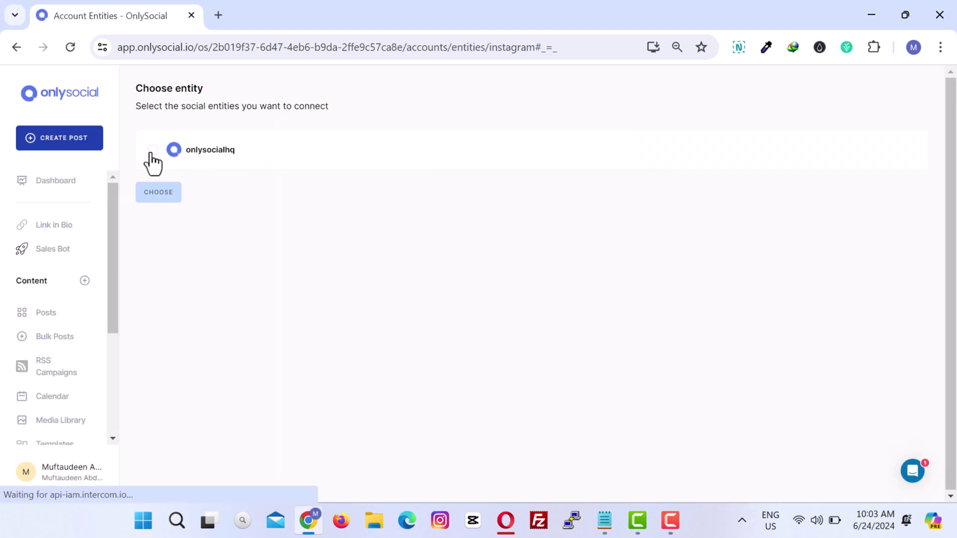
{"action": "left_click", "coordinate": [154, 150]}
{"action": "left_click", "coordinate": [149, 197]}
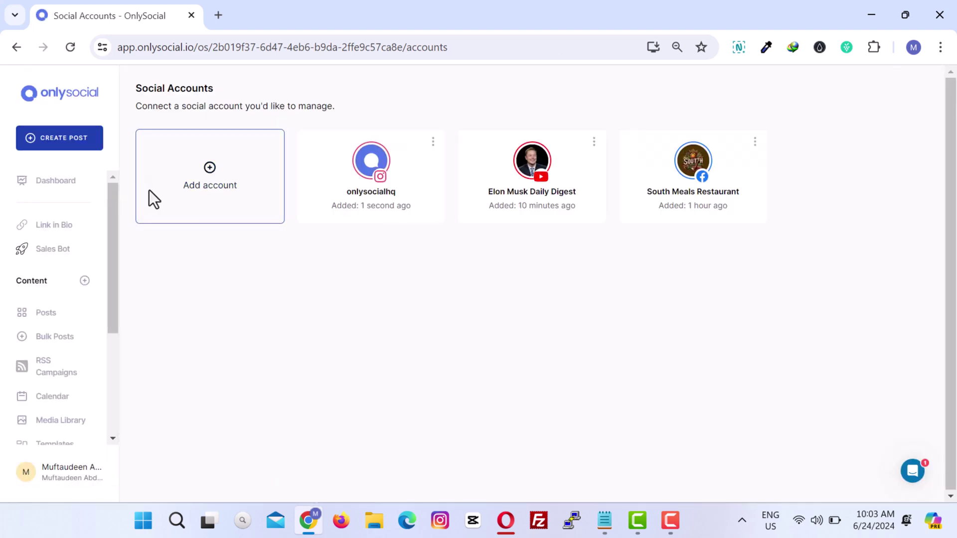
Select the TheHub NG and OnlySocial (London) Facebook pages to connect.
{"action": "left_click", "coordinate": [224, 188]}
{"action": "left_click", "coordinate": [373, 105]}
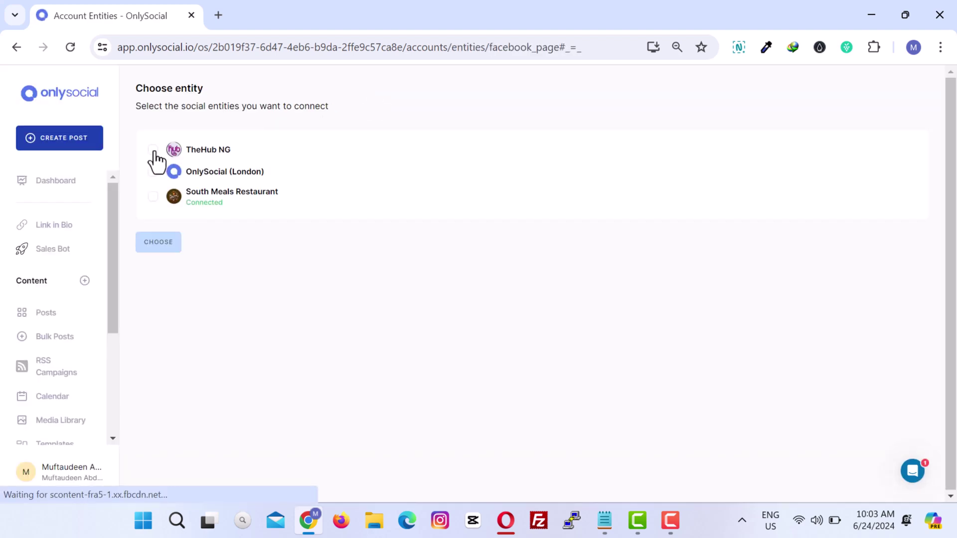
{"action": "left_click", "coordinate": [153, 149]}
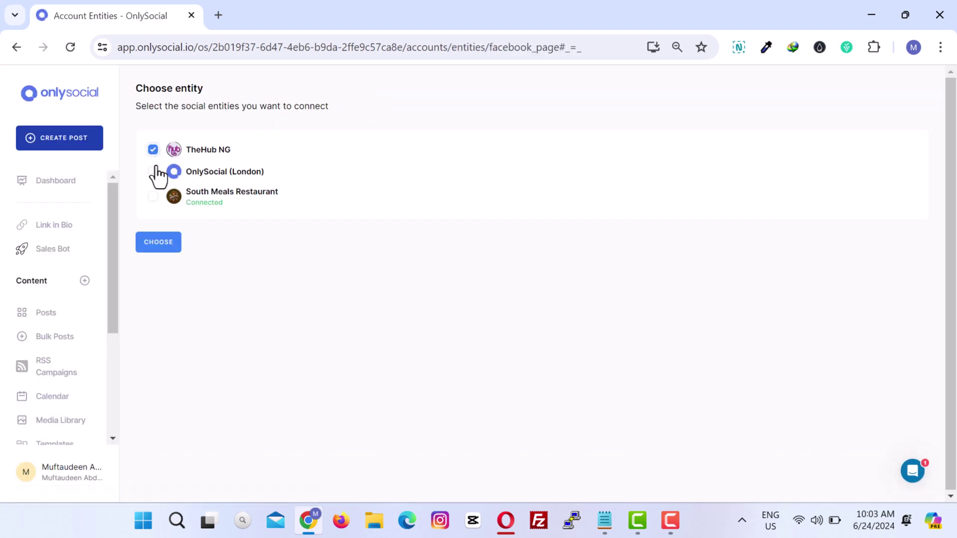
{"action": "left_click", "coordinate": [153, 171]}
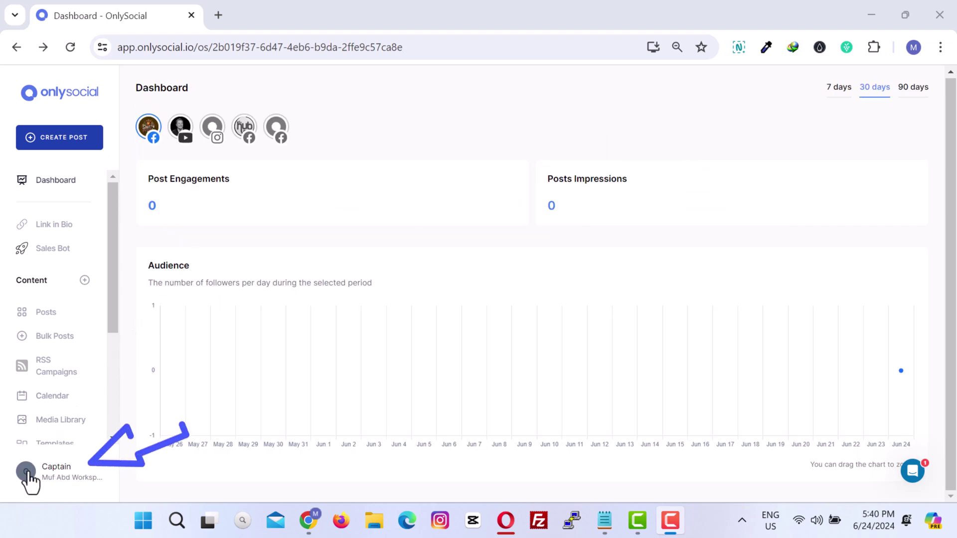
In workspace group settings, name a new group 'Business Account'.
{"action": "left_click", "coordinate": [27, 472]}
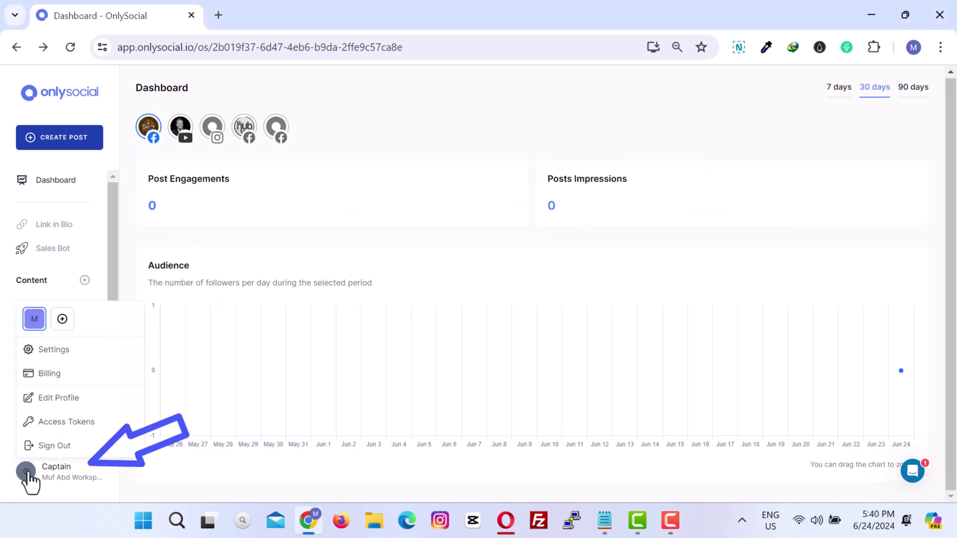
{"action": "left_click", "coordinate": [53, 350]}
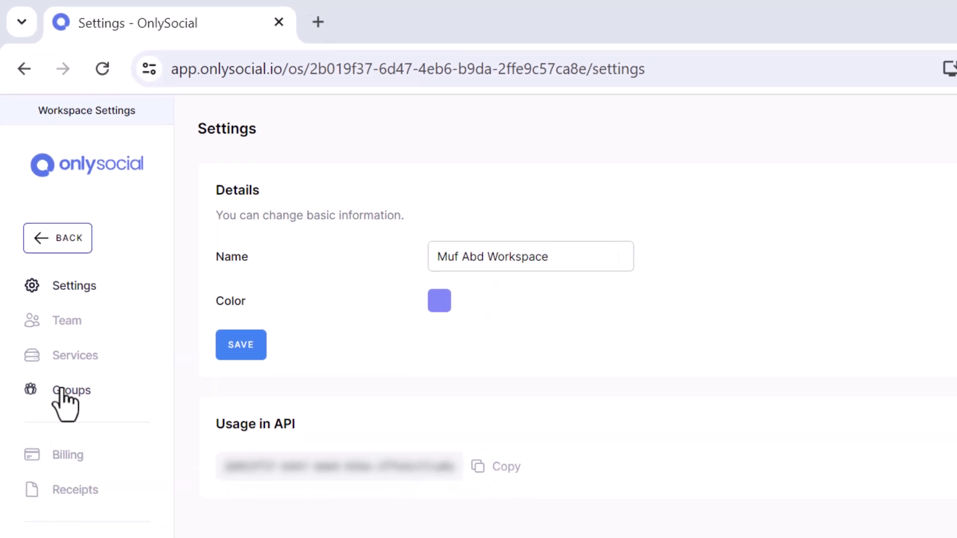
{"action": "left_click", "coordinate": [43, 268]}
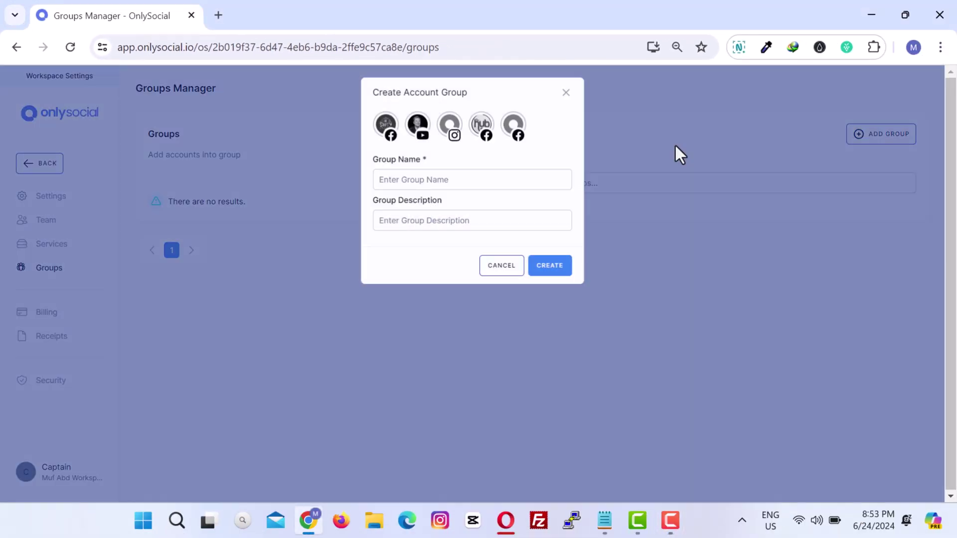
{"action": "type", "text": "Bus"}
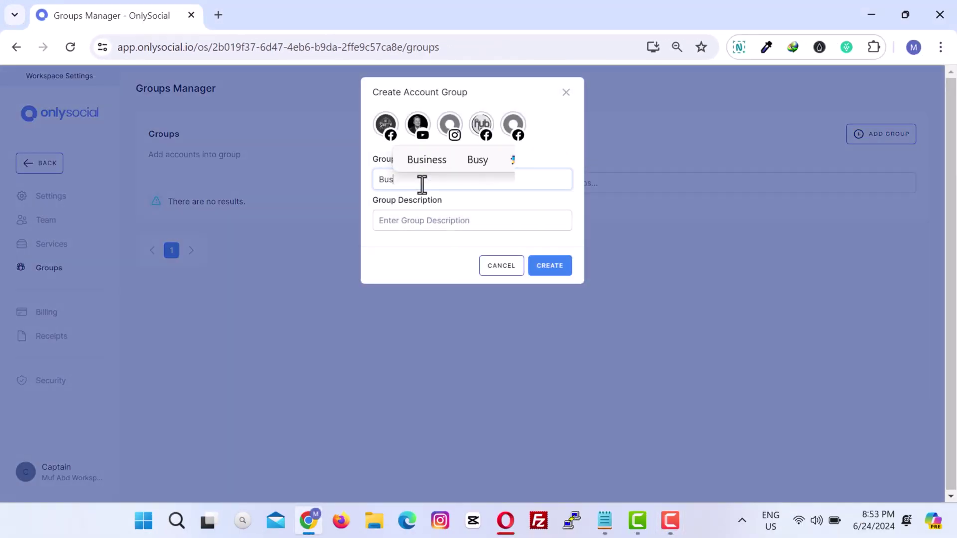
{"action": "left_click", "coordinate": [441, 160]}
{"action": "type", "text": "Acc"}
{"action": "left_click", "coordinate": [466, 160]}
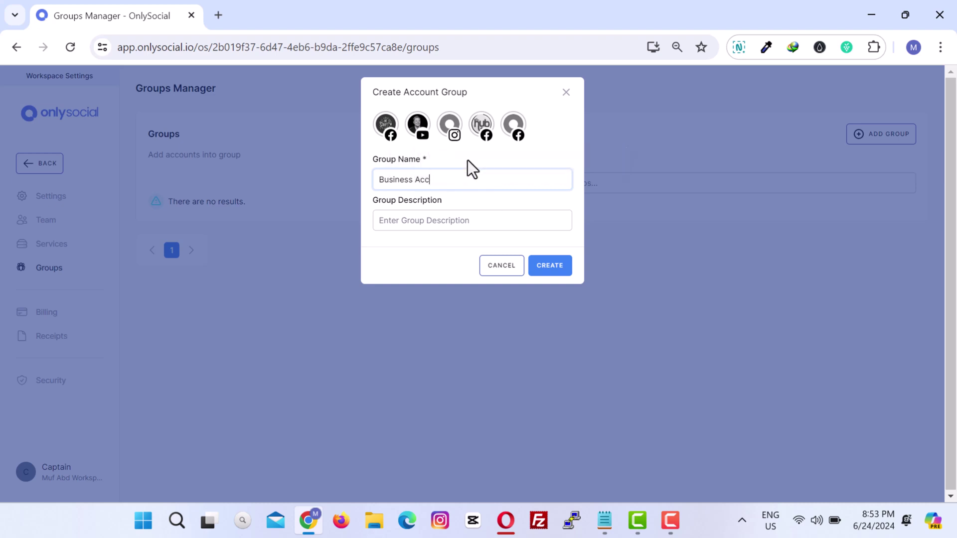
{"action": "left_click", "coordinate": [421, 223]}
Describe it as 'content related to business only', add the three accounts, and create it.
{"action": "type", "text": "content related to business only"}
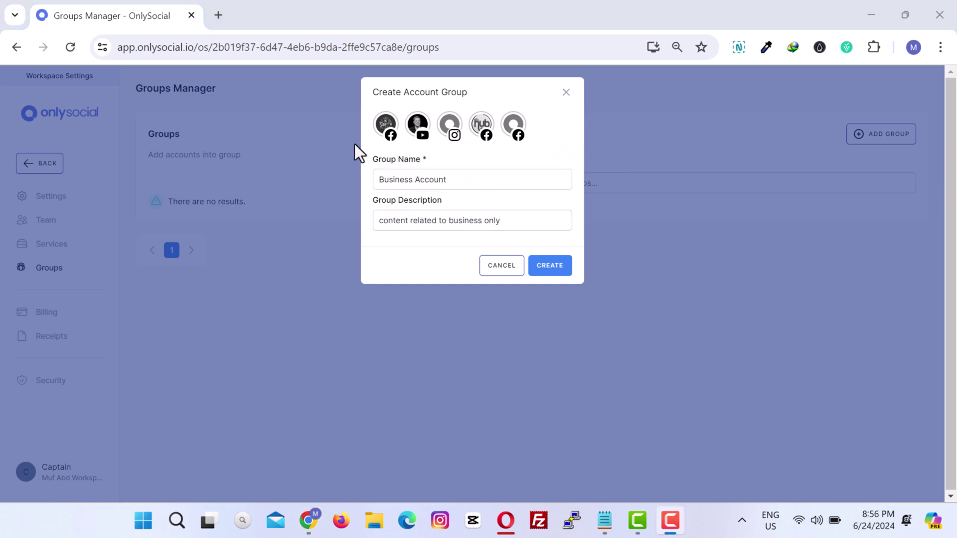
{"action": "left_click", "coordinate": [389, 129]}
{"action": "left_click", "coordinate": [419, 129]}
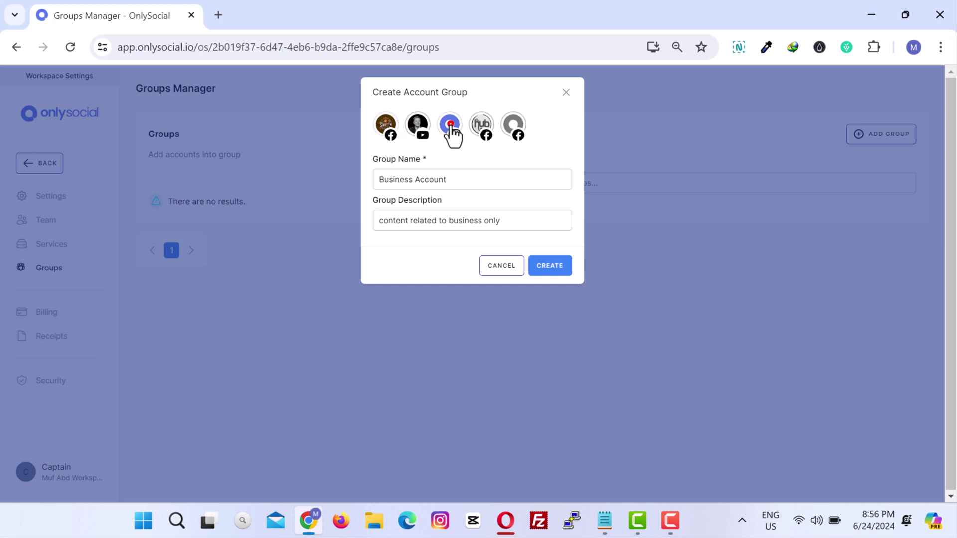
{"action": "left_click", "coordinate": [450, 131]}
{"action": "left_click", "coordinate": [550, 266]}
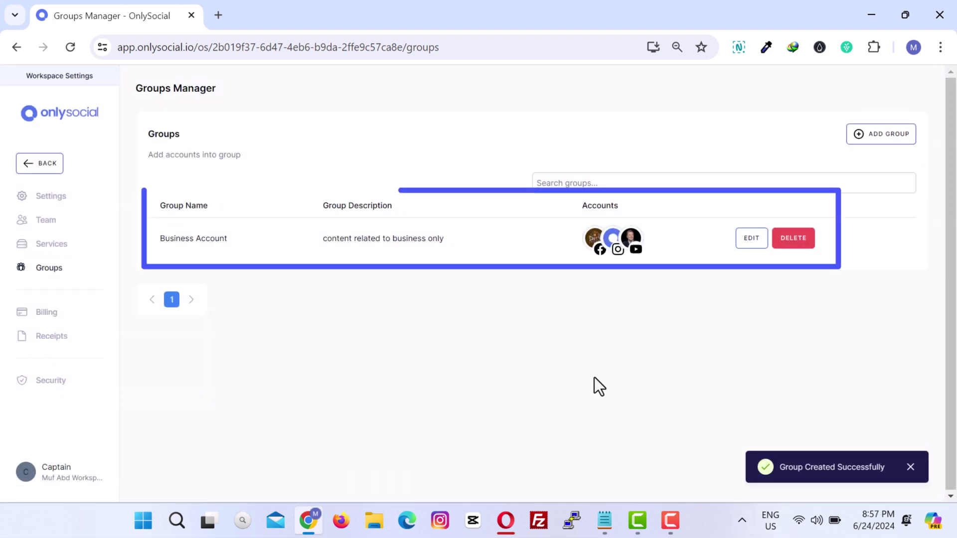
{"action": "mouse_move", "coordinate": [654, 522]}
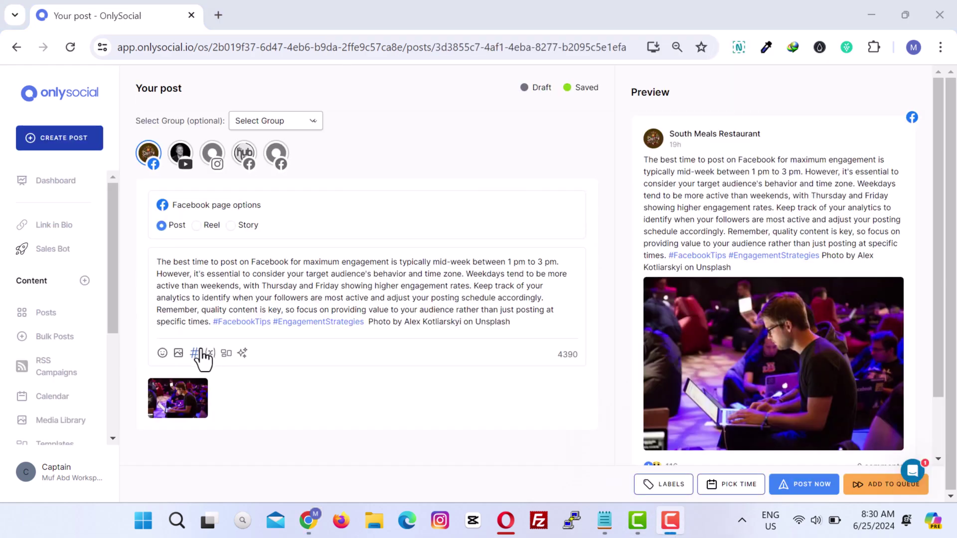
Attach the snowy-figure library image as a second picture and include the onlysocialhq account.
{"action": "left_click", "coordinate": [178, 354]}
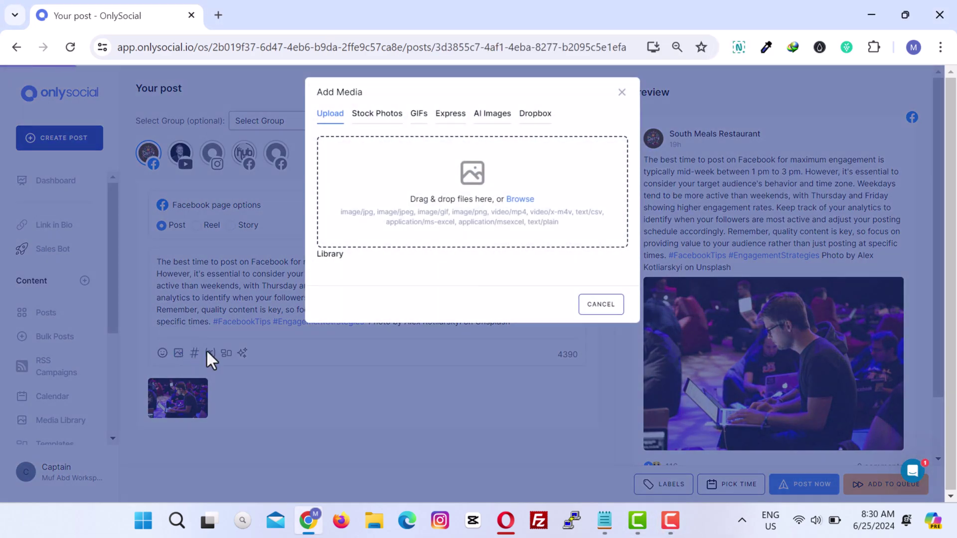
{"action": "left_click", "coordinate": [503, 359]}
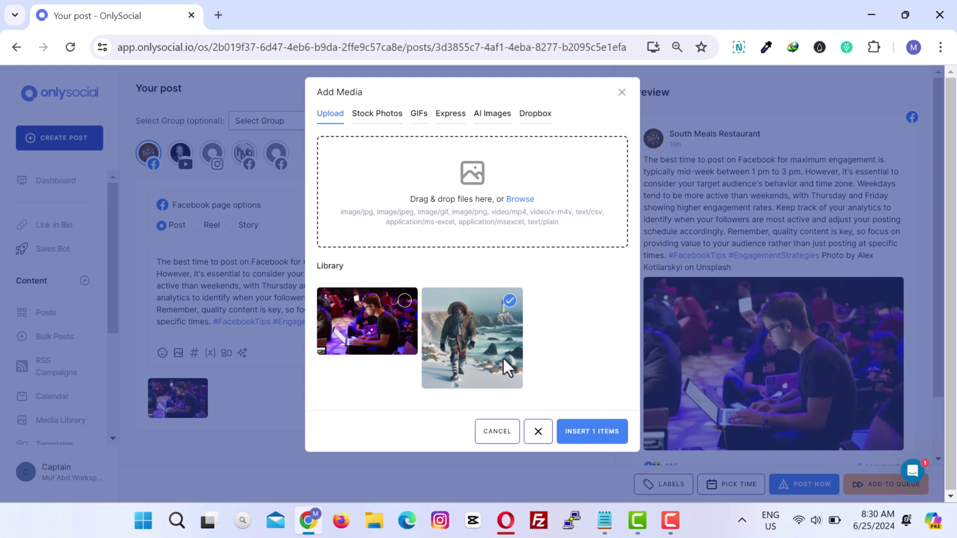
{"action": "left_click", "coordinate": [591, 437]}
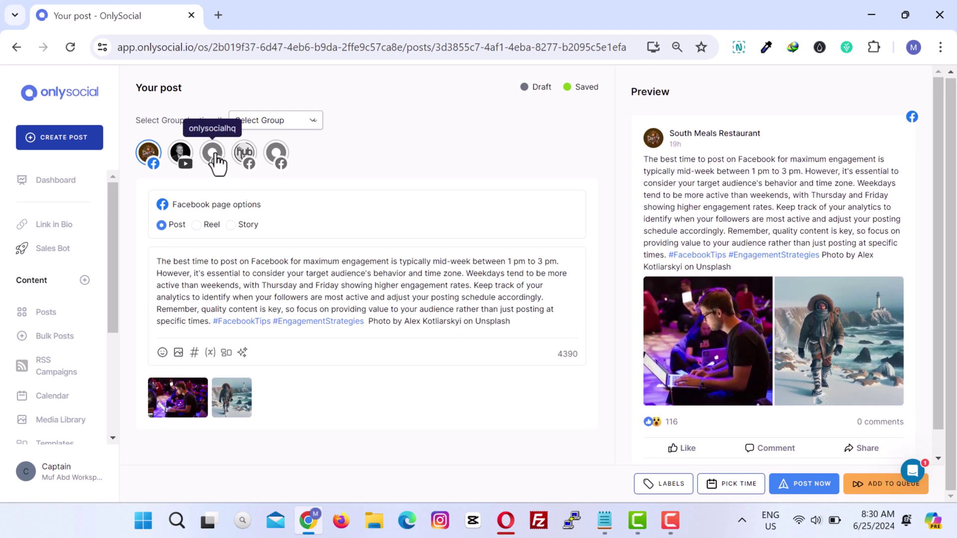
{"action": "left_click", "coordinate": [216, 155]}
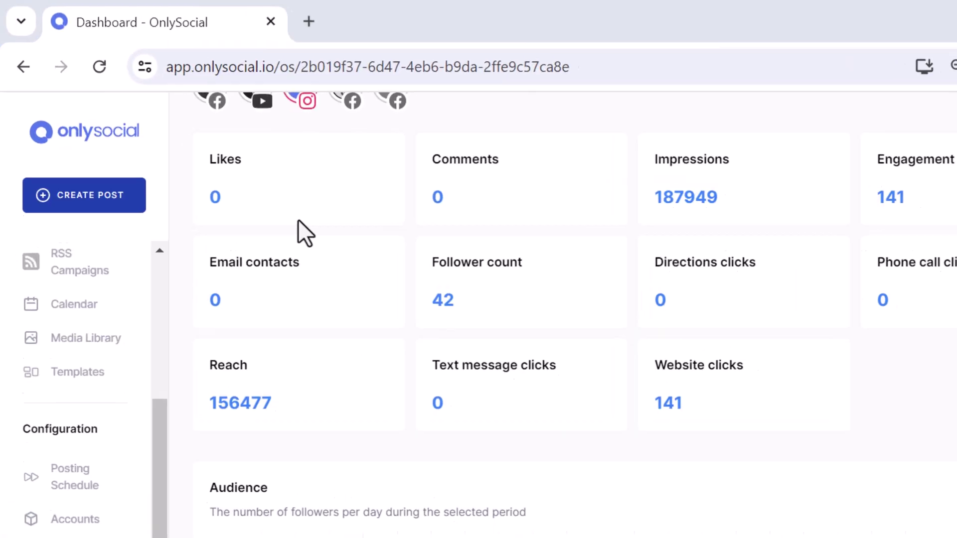
Start a new post reading 'I'm using onlysocial to create post for my social media'.
{"action": "left_click", "coordinate": [107, 195]}
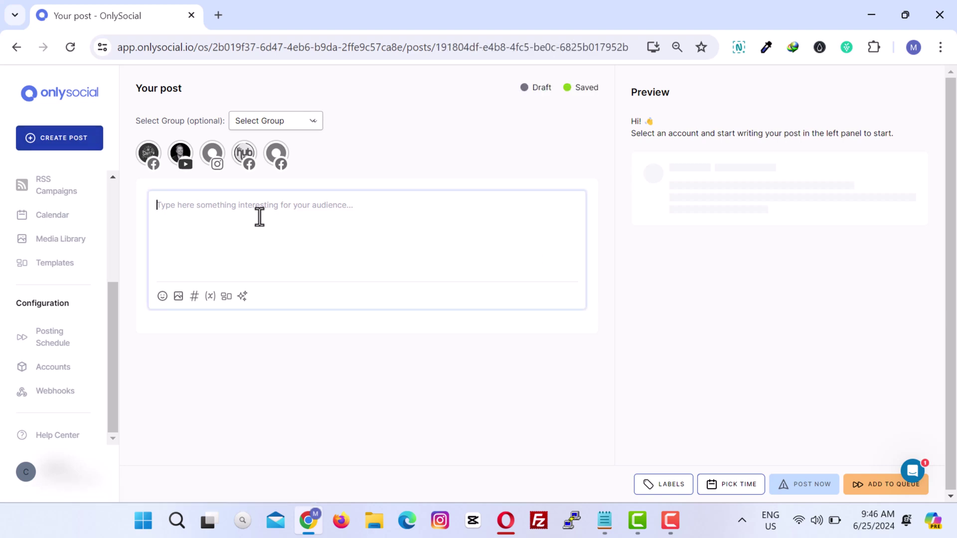
{"action": "type", "text": "im"}
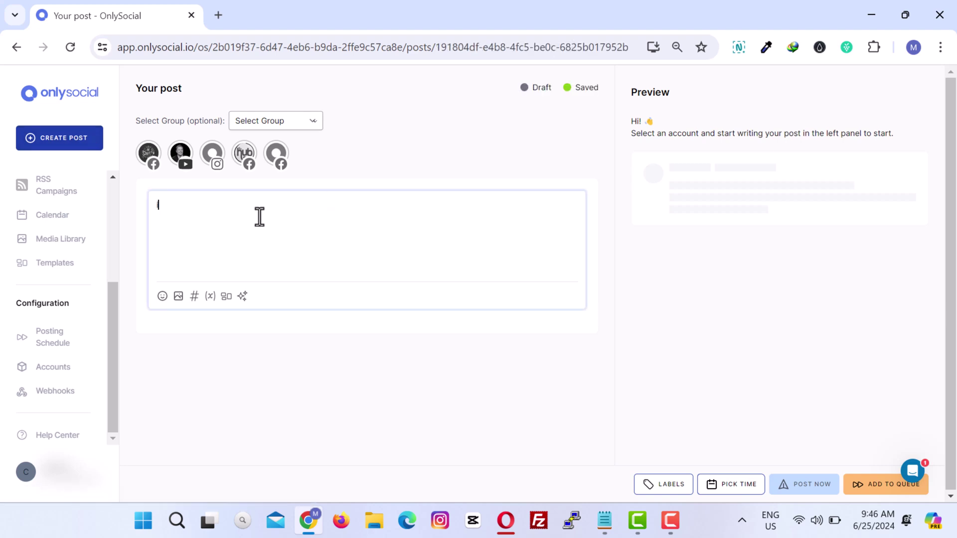
{"action": "left_click", "coordinate": [187, 184]}
{"action": "type", "text": "using onlysocial to create post for my social media"}
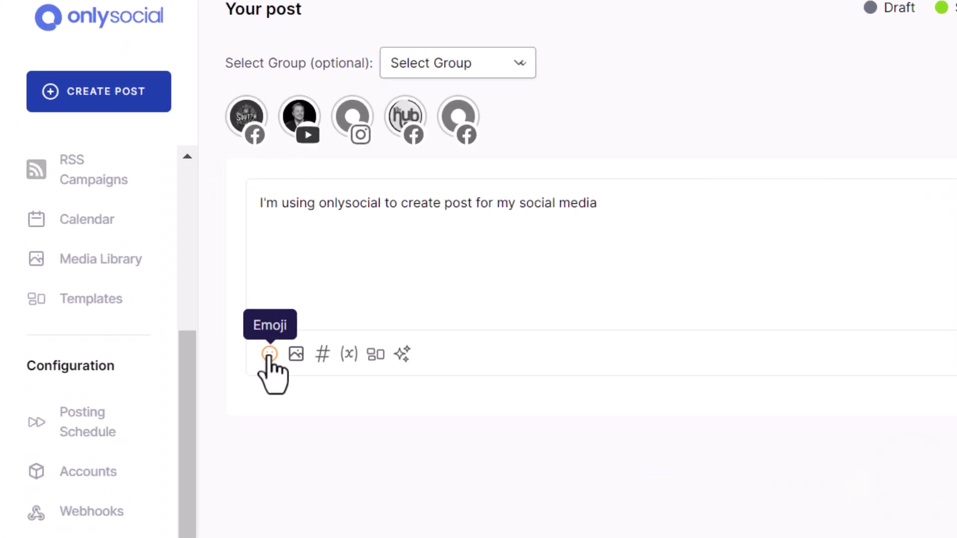
Append two red hearts and a heart-eyes emoji to the post text.
{"action": "left_click", "coordinate": [269, 354]}
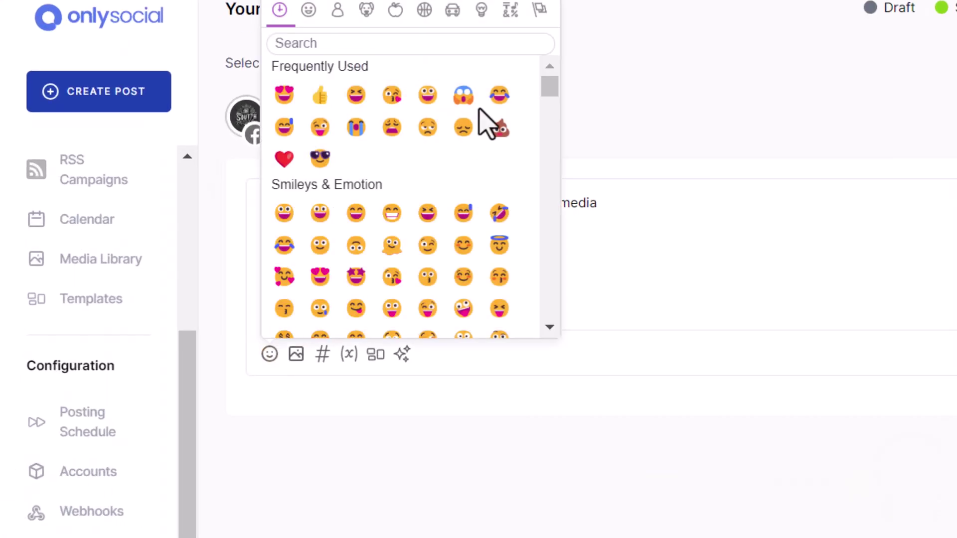
{"action": "scroll", "coordinate": [391, 268], "scroll_direction": "down", "scroll_amount": 10}
{"action": "scroll", "coordinate": [306, 131], "scroll_direction": "up", "scroll_amount": 10}
{"action": "left_click", "coordinate": [285, 159]}
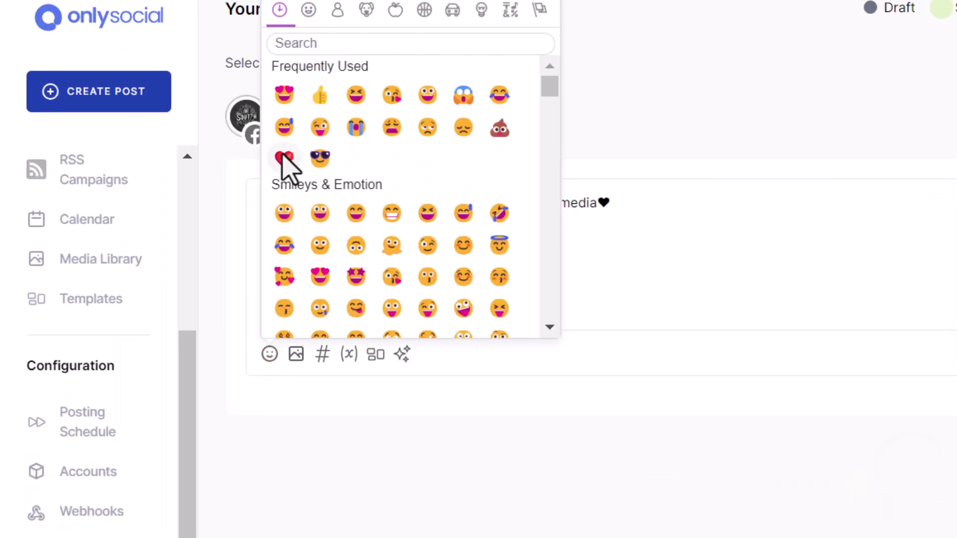
{"action": "left_click", "coordinate": [285, 159]}
{"action": "left_click", "coordinate": [268, 101]}
{"action": "left_click", "coordinate": [268, 100]}
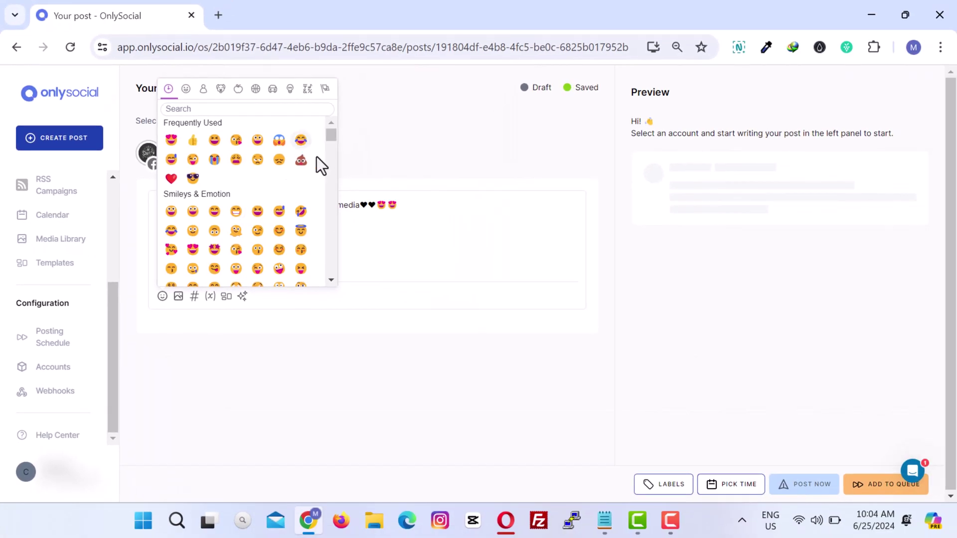
{"action": "left_click", "coordinate": [409, 136]}
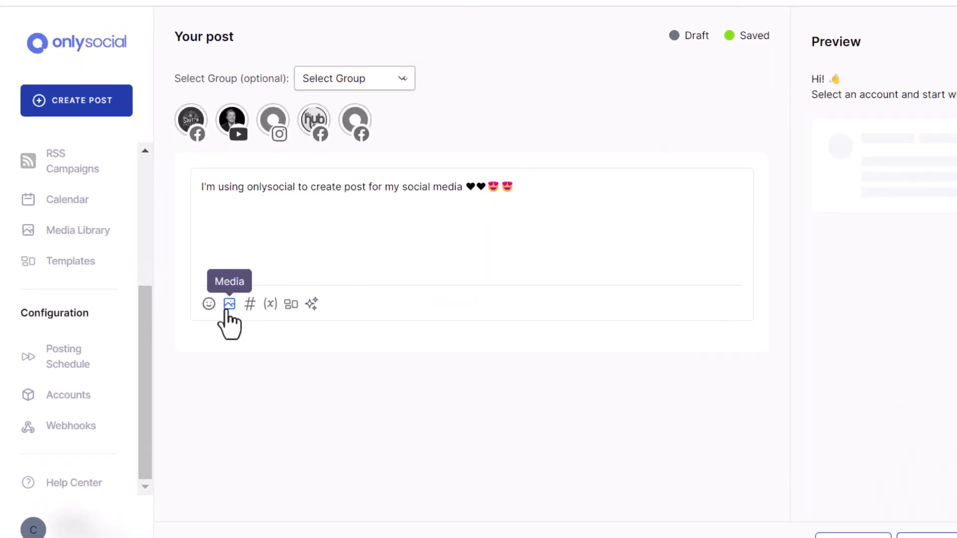
{"action": "left_click", "coordinate": [178, 296]}
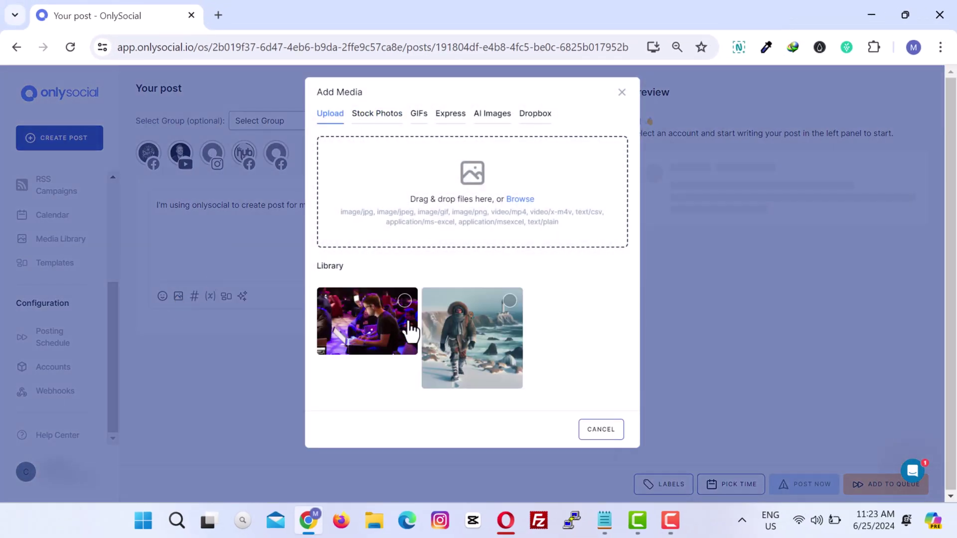
Add the laptop photo from the library and browse the stock photo collection.
{"action": "left_click", "coordinate": [405, 304]}
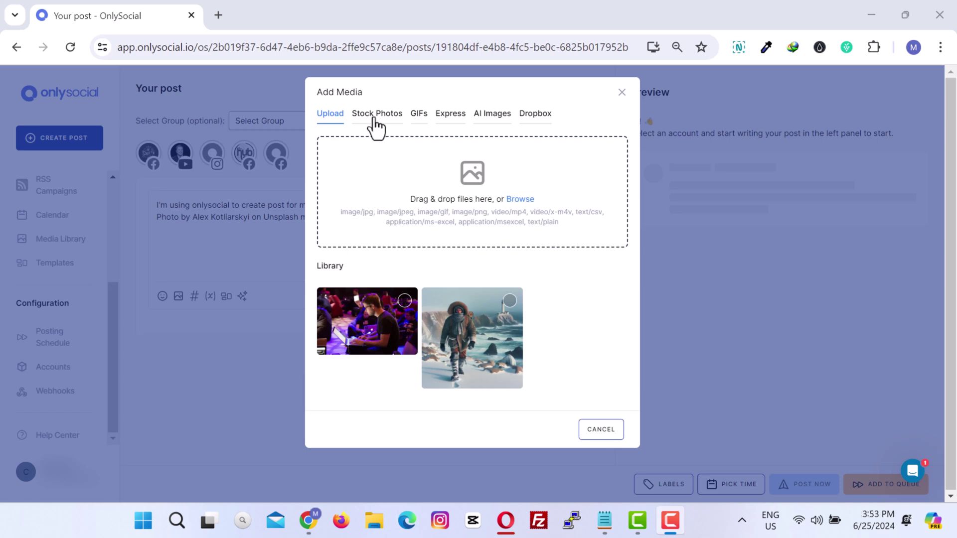
{"action": "left_click", "coordinate": [381, 115]}
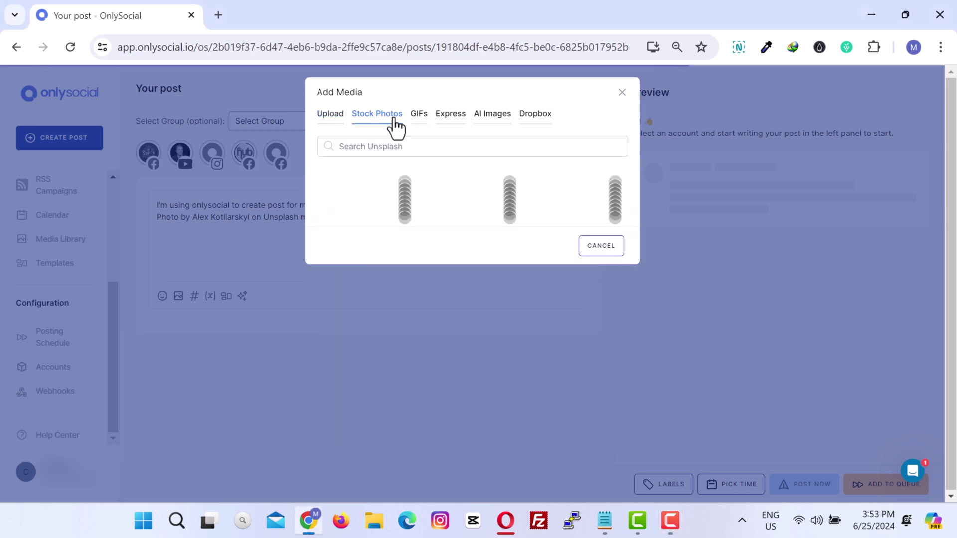
{"action": "scroll", "coordinate": [428, 293], "scroll_direction": "down", "scroll_amount": 10}
{"action": "scroll", "coordinate": [448, 314], "scroll_direction": "up", "scroll_amount": 8}
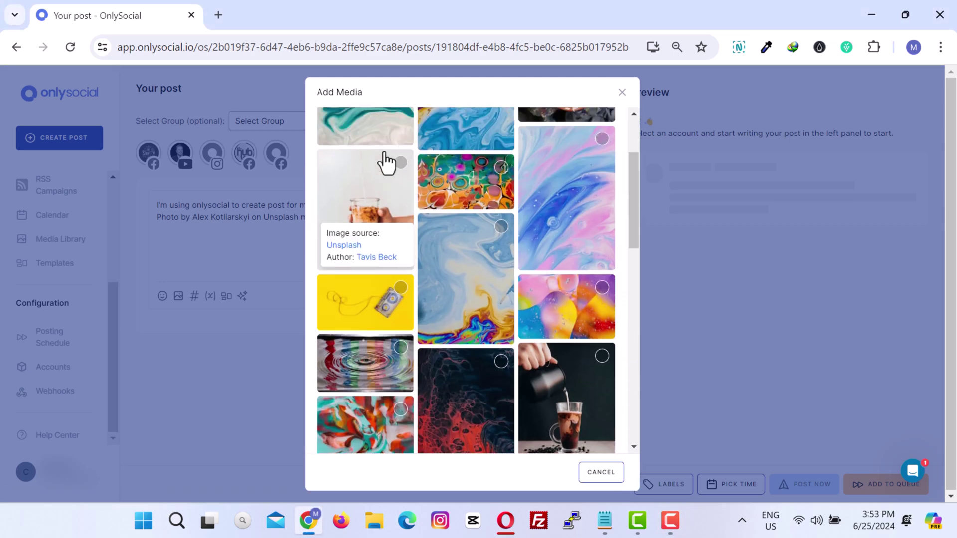
{"action": "scroll", "coordinate": [394, 150], "scroll_direction": "up", "scroll_amount": 2}
Look through the GIFs and stock photos again before opening the Adobe Express editor.
{"action": "left_click", "coordinate": [421, 116]}
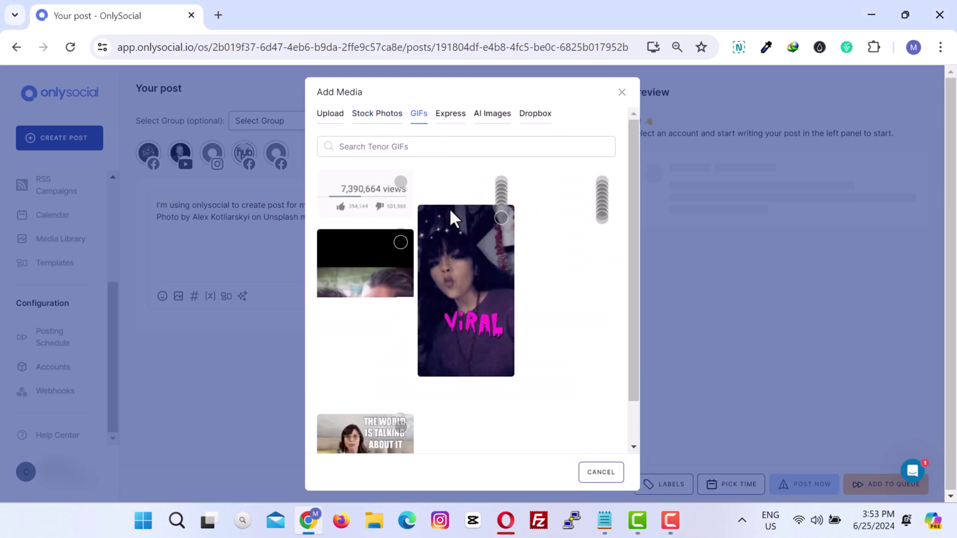
{"action": "scroll", "coordinate": [441, 279], "scroll_direction": "down", "scroll_amount": 6}
{"action": "scroll", "coordinate": [413, 250], "scroll_direction": "up", "scroll_amount": 6}
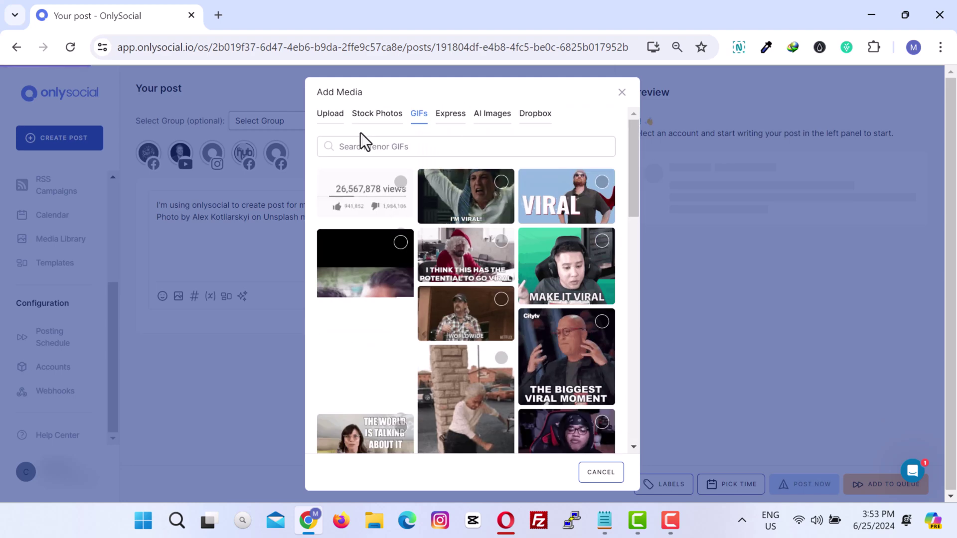
{"action": "left_click", "coordinate": [373, 114]}
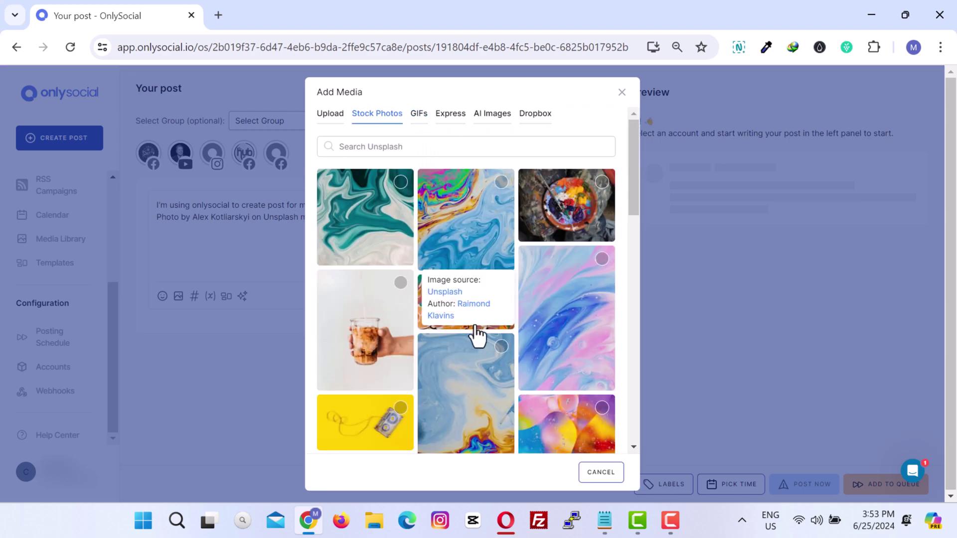
{"action": "scroll", "coordinate": [476, 349], "scroll_direction": "down", "scroll_amount": 5}
{"action": "scroll", "coordinate": [584, 346], "scroll_direction": "up", "scroll_amount": 1}
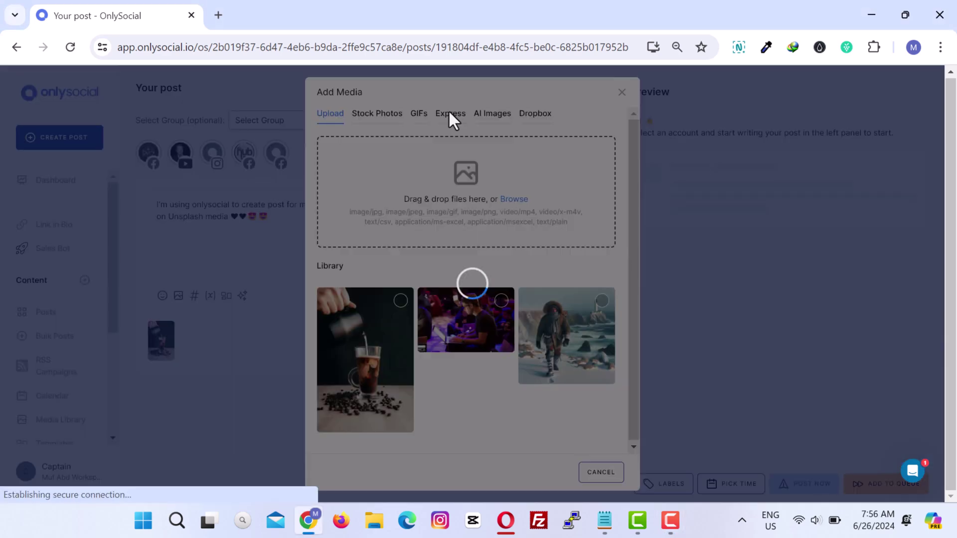
{"action": "left_click", "coordinate": [449, 112]}
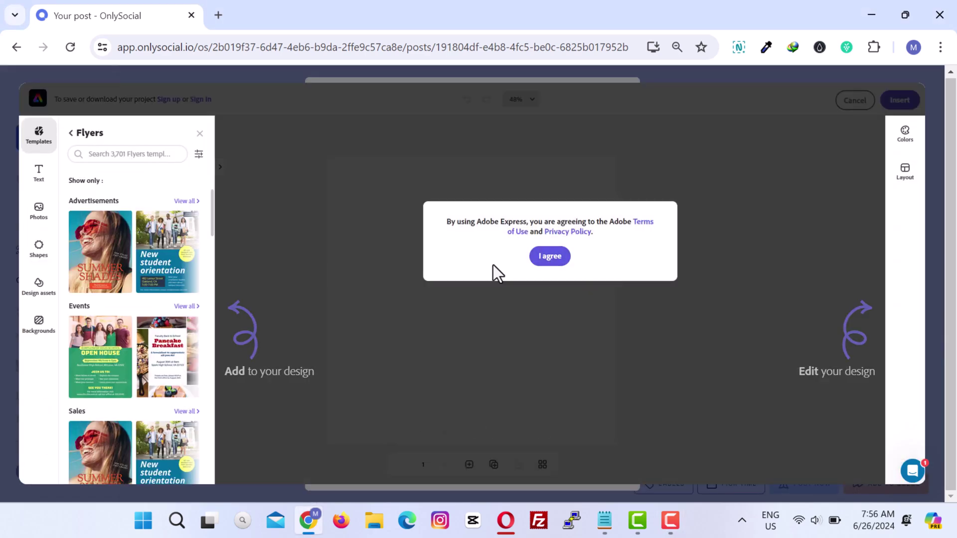
Apply the New student orientation template, setting its photo to 52 opacity with Multiply blend.
{"action": "left_click", "coordinate": [550, 256]}
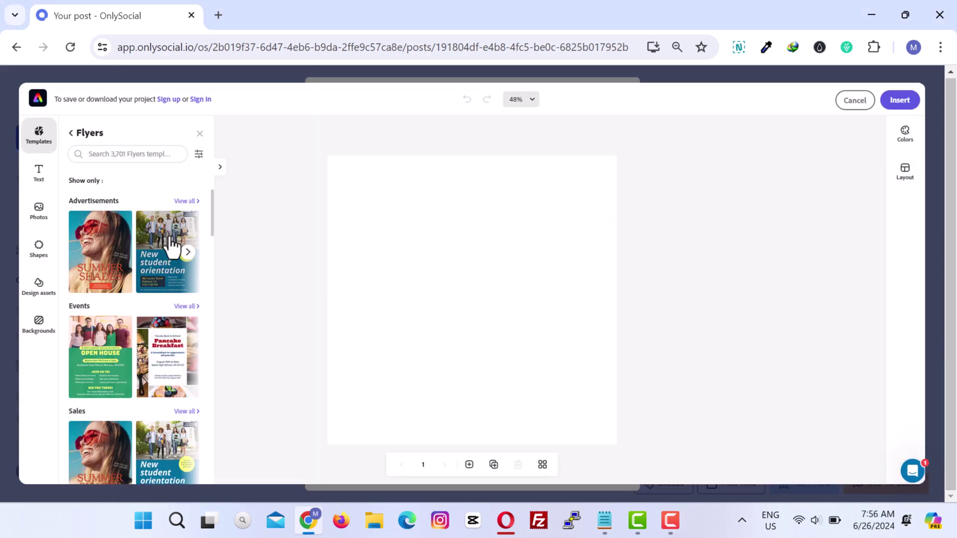
{"action": "left_click", "coordinate": [167, 252]}
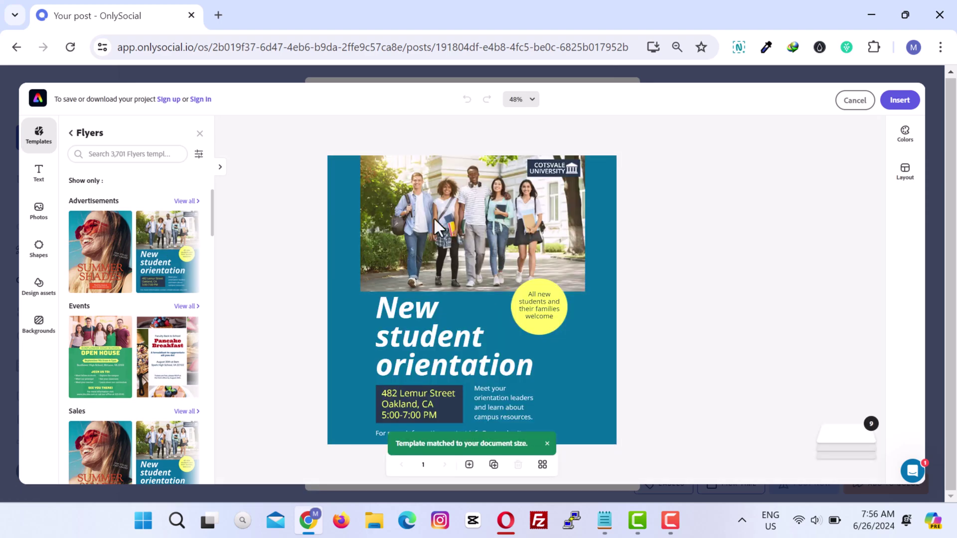
{"action": "left_click", "coordinate": [433, 217]}
{"action": "left_click_drag", "start_coordinate": [889, 282], "coordinate": [838, 286]}
{"action": "left_click", "coordinate": [828, 264]}
{"action": "left_click", "coordinate": [810, 304]}
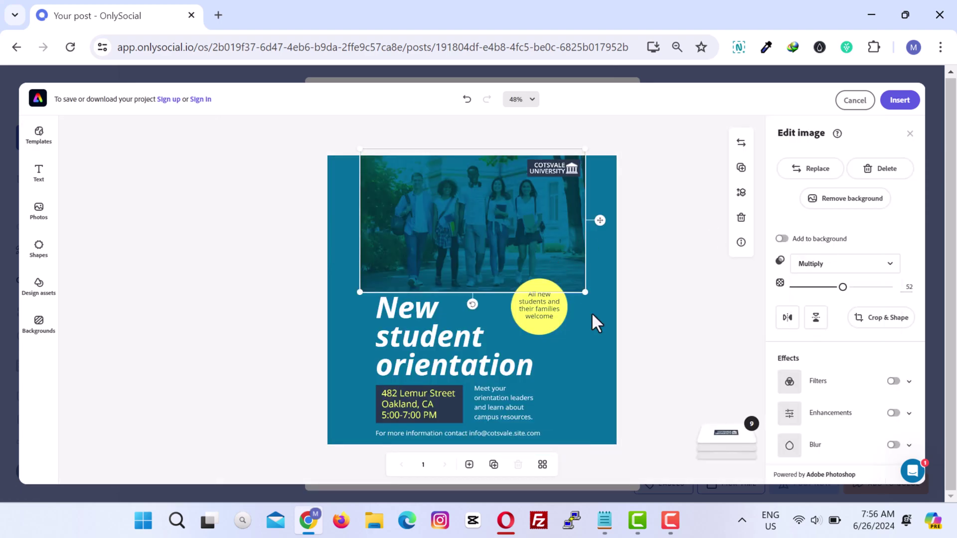
{"action": "left_click", "coordinate": [594, 320]}
{"action": "left_click", "coordinate": [487, 367]}
{"action": "left_click", "coordinate": [910, 133]}
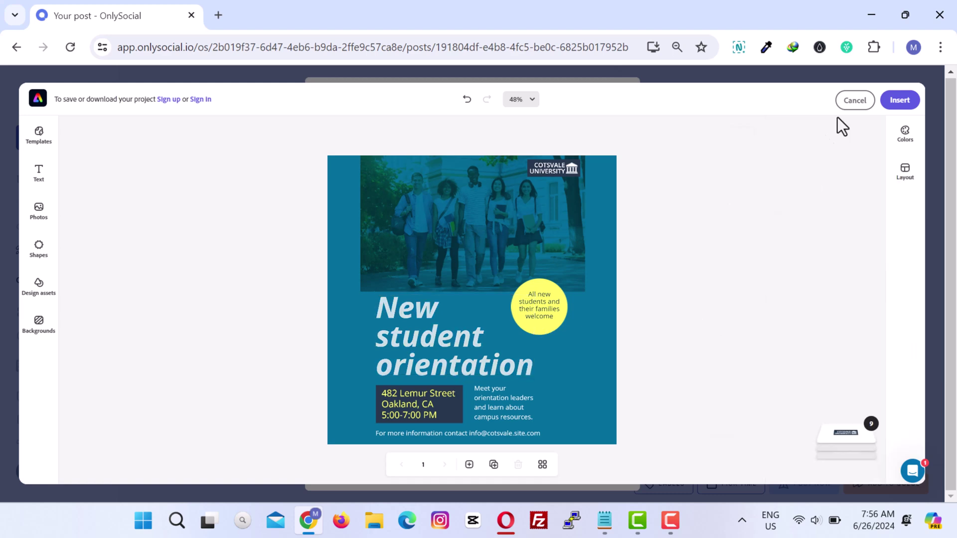
{"action": "left_click", "coordinate": [570, 229]}
{"action": "left_click", "coordinate": [428, 135]}
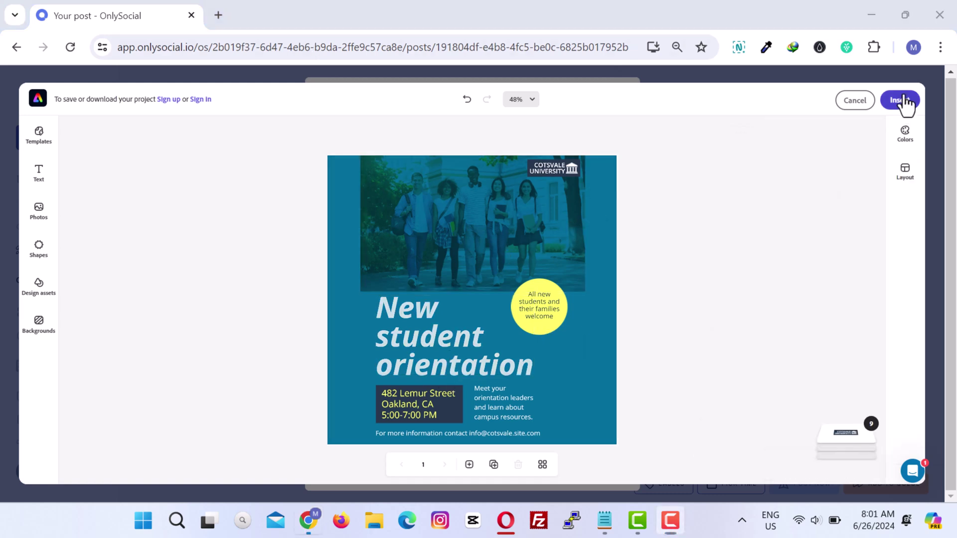
Insert the design and sign up for Adobe Express with a Google account.
{"action": "left_click", "coordinate": [905, 101]}
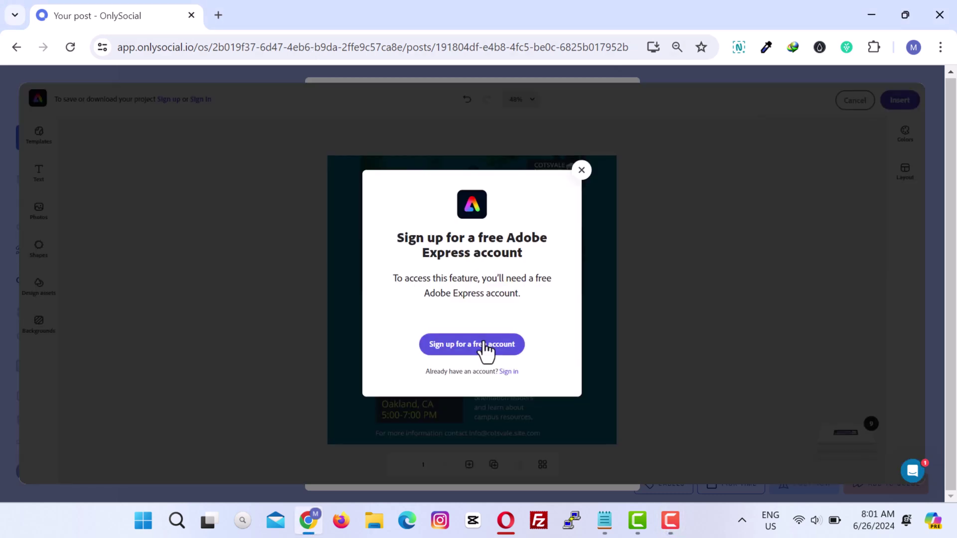
{"action": "left_click", "coordinate": [487, 351]}
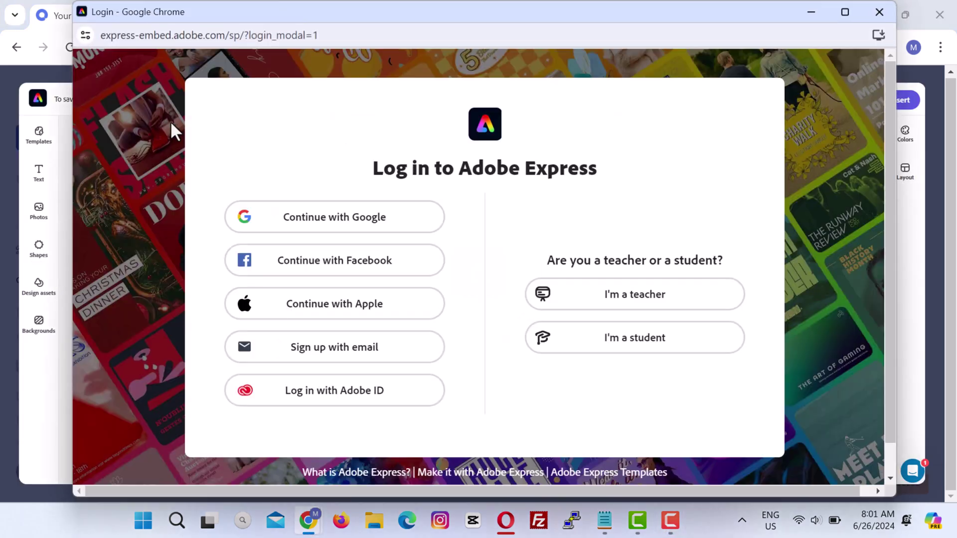
{"action": "left_click", "coordinate": [245, 223]}
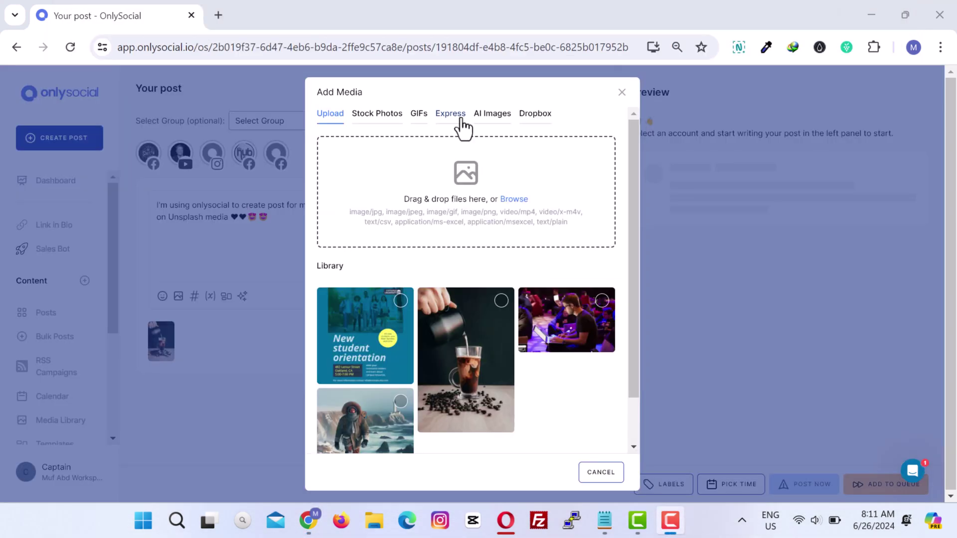
{"action": "left_click", "coordinate": [452, 120]}
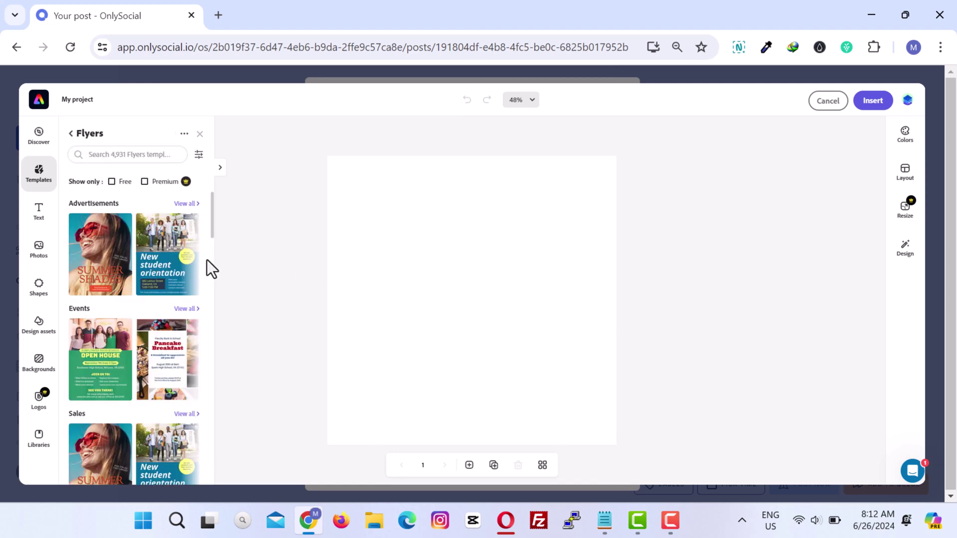
Apply the New student orientation template and fade its photo to 44 opacity.
{"action": "left_click", "coordinate": [169, 252]}
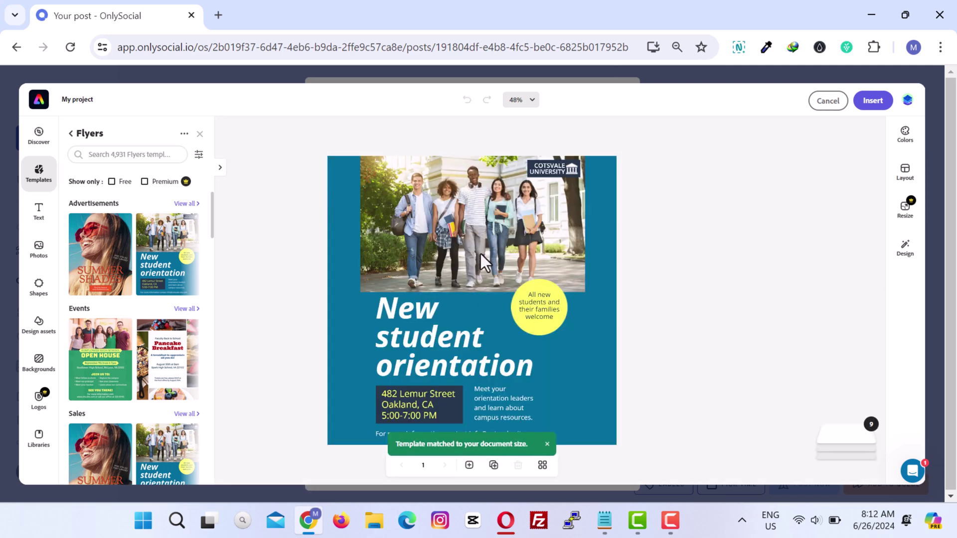
{"action": "left_click", "coordinate": [481, 253]}
{"action": "left_click_drag", "start_coordinate": [892, 288], "coordinate": [830, 292]}
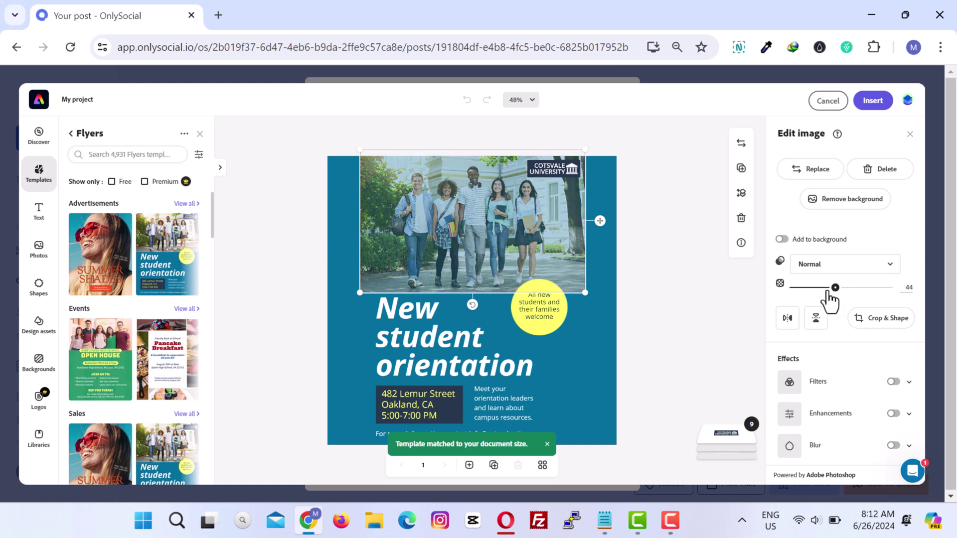
{"action": "left_click", "coordinate": [587, 359]}
Lower the New student orientation headline's opacity to 85.
{"action": "left_click", "coordinate": [531, 328]}
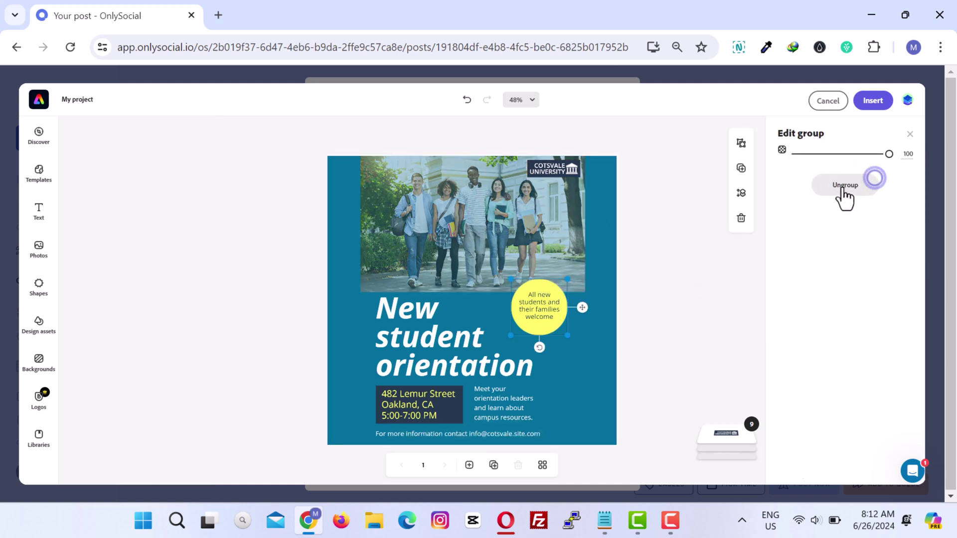
{"action": "left_click", "coordinate": [562, 300]}
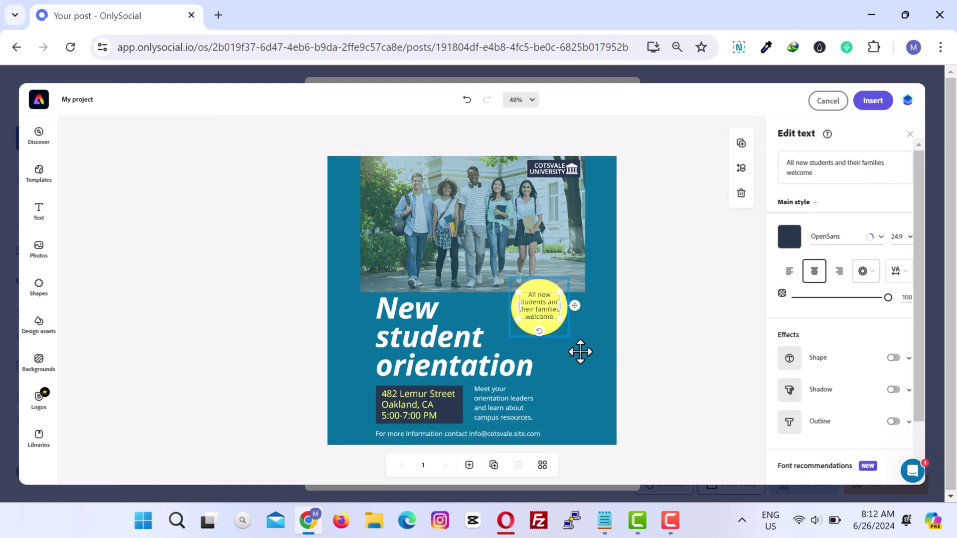
{"action": "left_click", "coordinate": [578, 352]}
{"action": "left_click", "coordinate": [466, 366]}
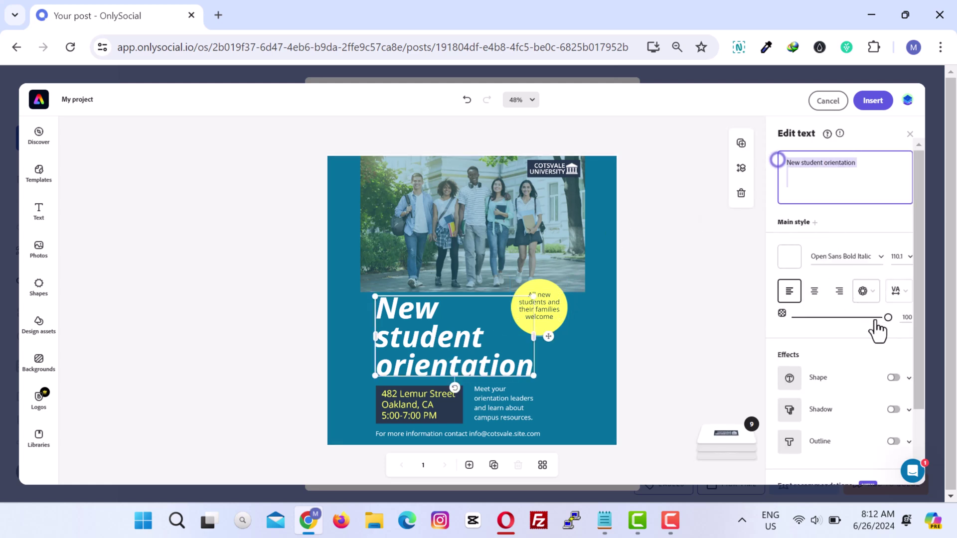
{"action": "left_click_drag", "start_coordinate": [880, 322], "coordinate": [860, 307]}
{"action": "left_click", "coordinate": [776, 383]}
Widen the orientation leaders description text box and insert the flyer into the OnlySocial post.
{"action": "left_click", "coordinate": [559, 406]}
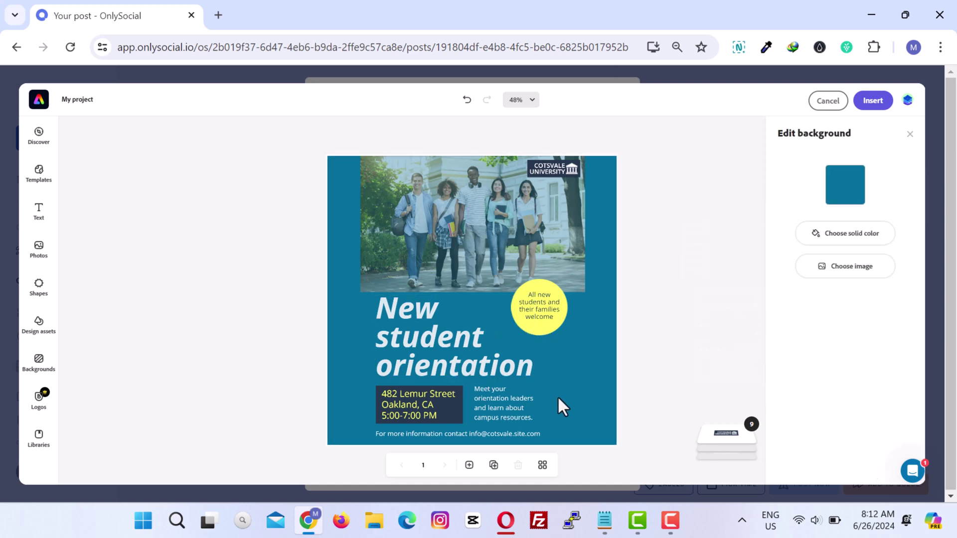
{"action": "left_click", "coordinate": [531, 400]}
{"action": "left_click_drag", "start_coordinate": [536, 386], "coordinate": [550, 400]}
{"action": "left_click", "coordinate": [540, 392]}
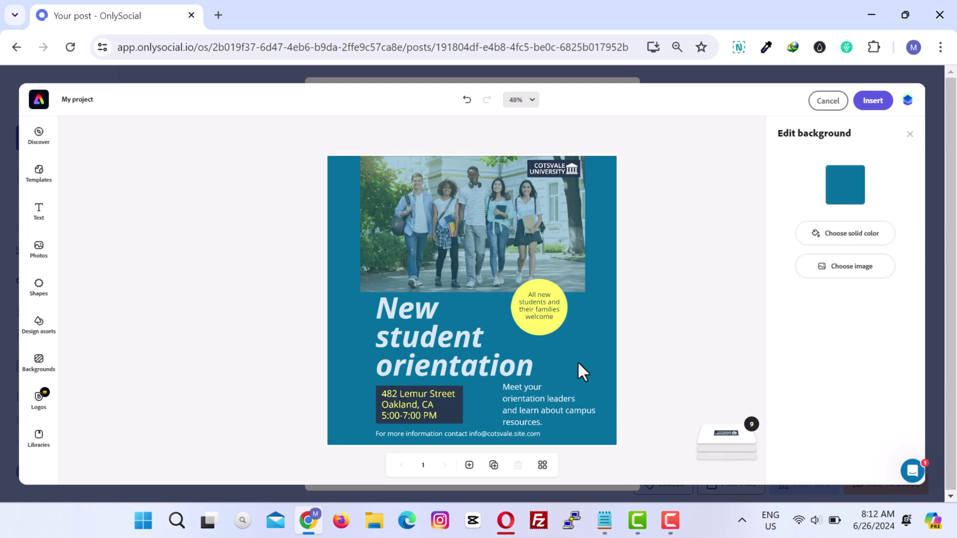
{"action": "left_click", "coordinate": [581, 221]}
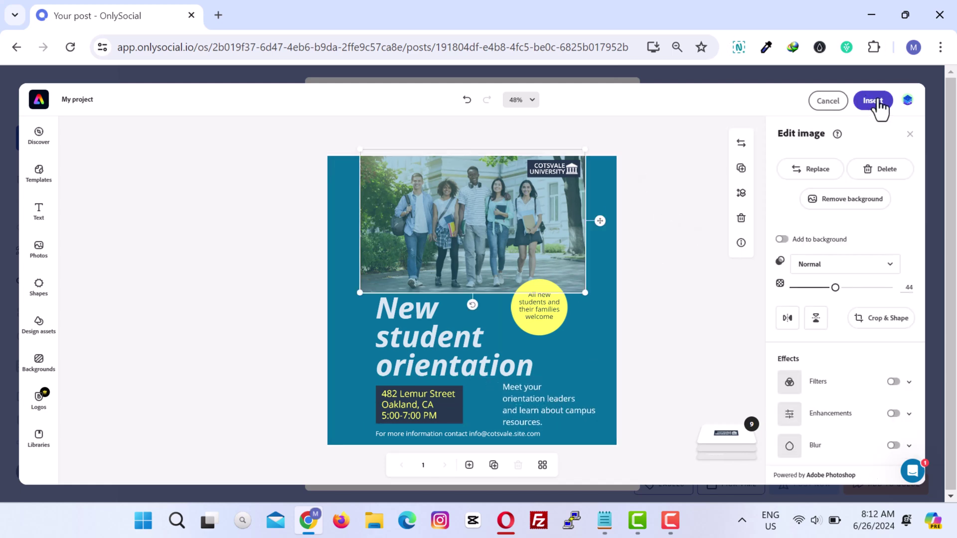
{"action": "left_click", "coordinate": [877, 102]}
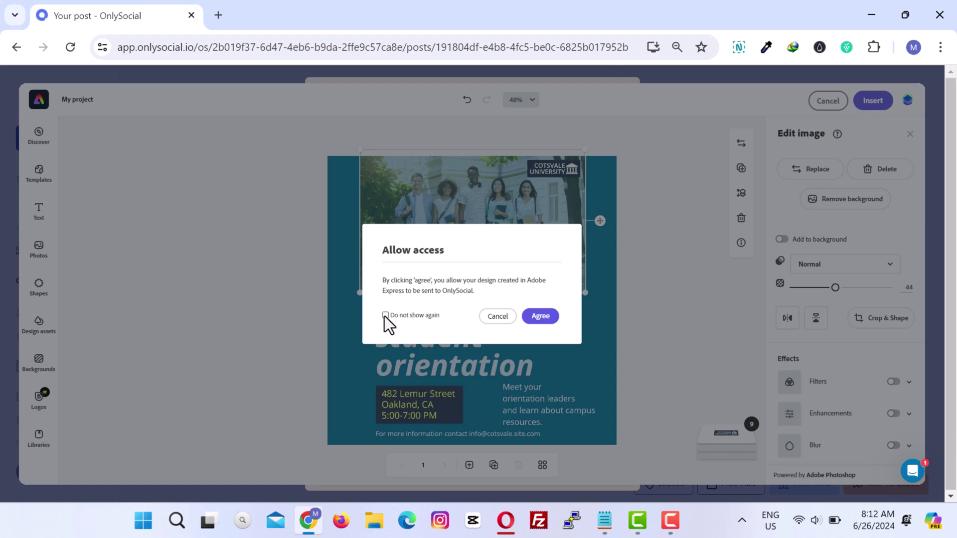
Allow the transfer, attach the first New student orientation image from the Library, and preview it.
{"action": "left_click", "coordinate": [541, 317]}
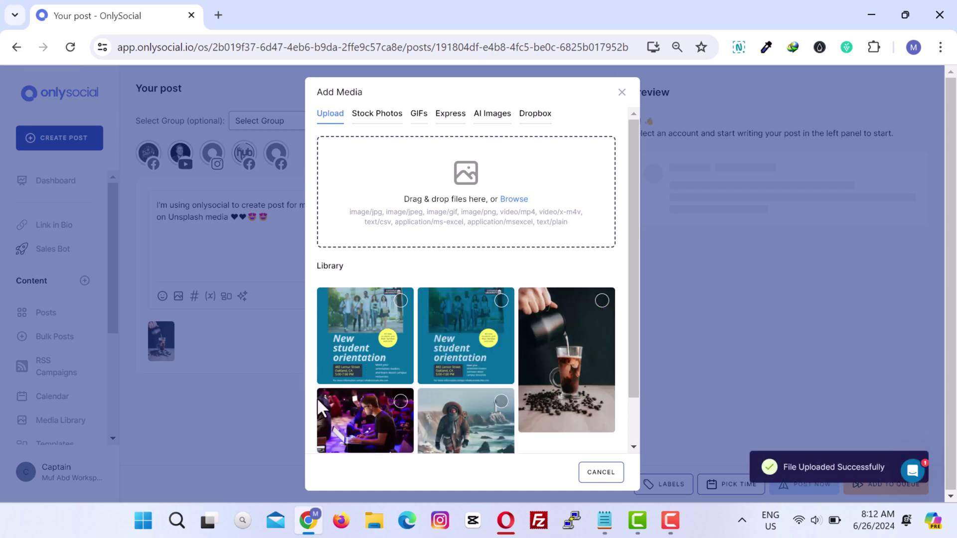
{"action": "left_click", "coordinate": [614, 149]}
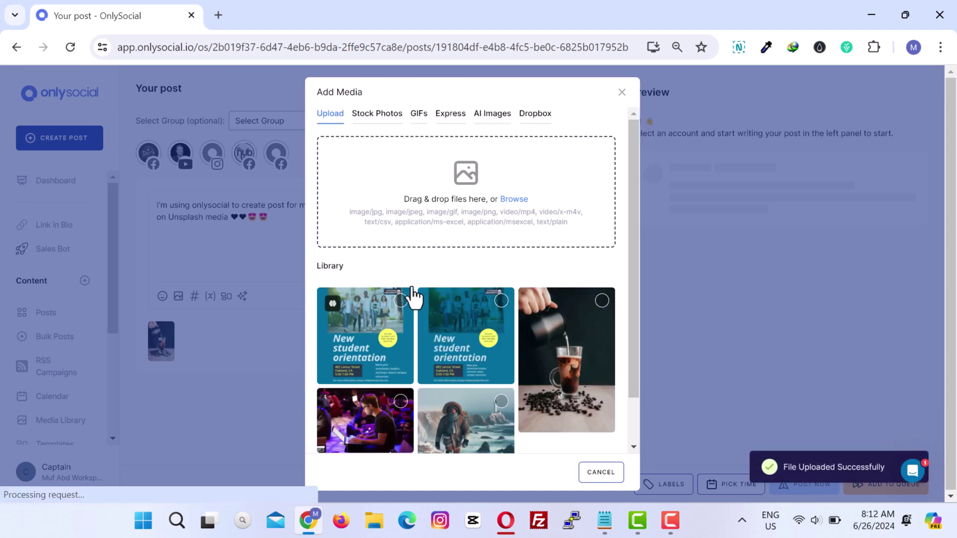
{"action": "left_click", "coordinate": [399, 307]}
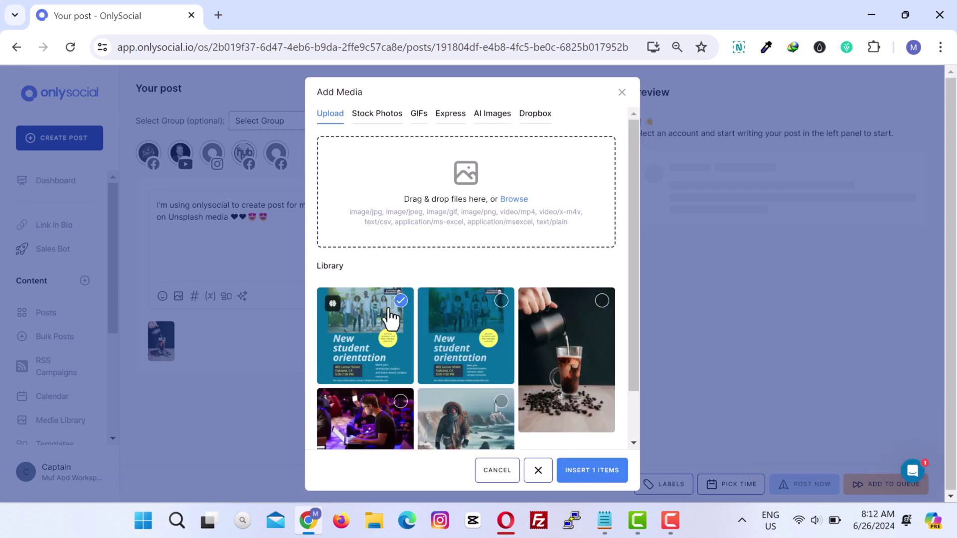
{"action": "left_click", "coordinate": [578, 474]}
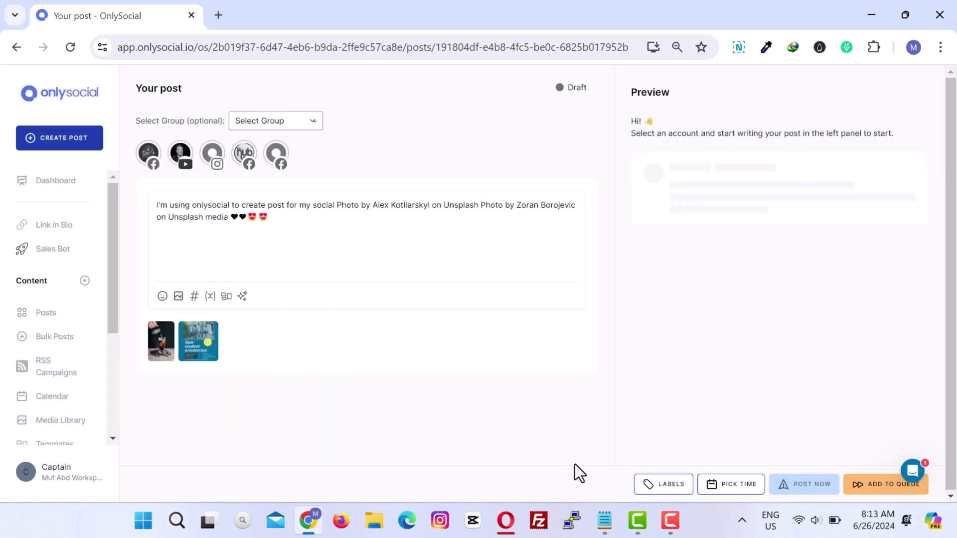
{"action": "left_click", "coordinate": [200, 342]}
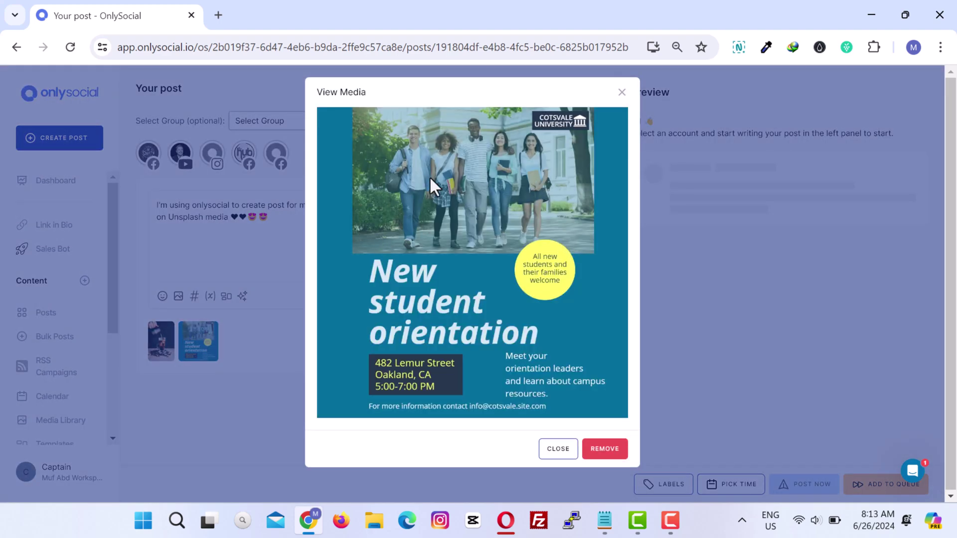
{"action": "left_click", "coordinate": [623, 92]}
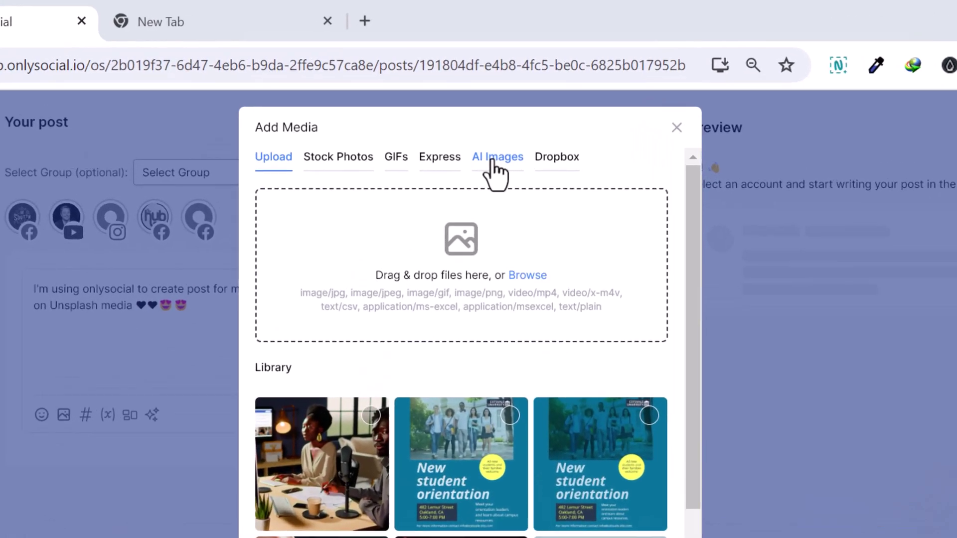
Generate an AI image from 'generate an image of a social media marketer working online' and attach it.
{"action": "left_click", "coordinate": [492, 113]}
{"action": "type", "text": "generate an image of a social media marketer working online"}
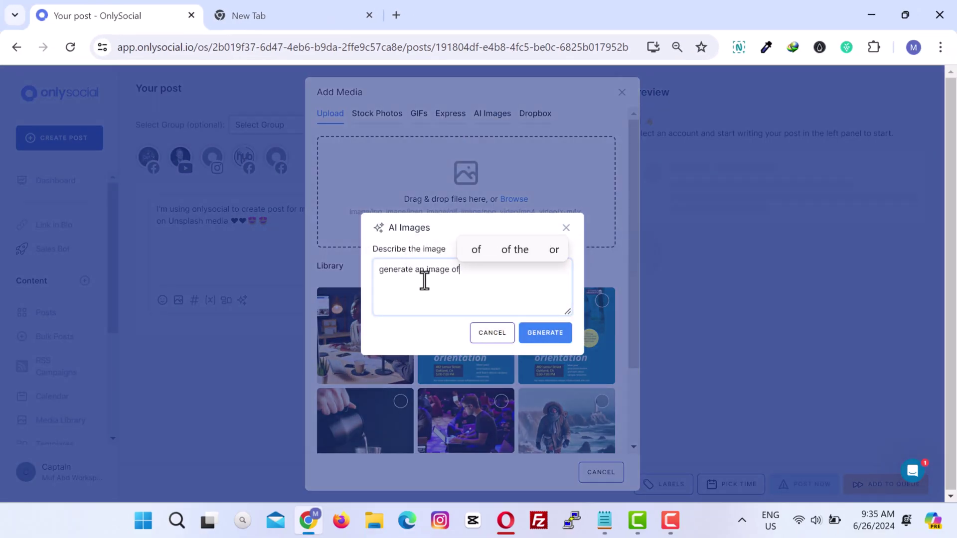
{"action": "left_click", "coordinate": [544, 337]}
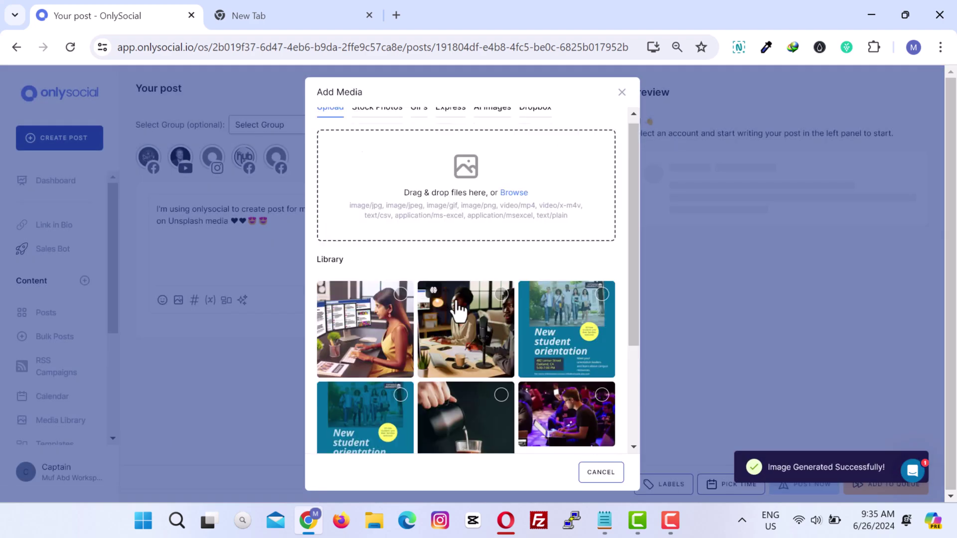
{"action": "left_click", "coordinate": [369, 333]}
{"action": "left_click", "coordinate": [572, 473]}
{"action": "left_click", "coordinate": [181, 343]}
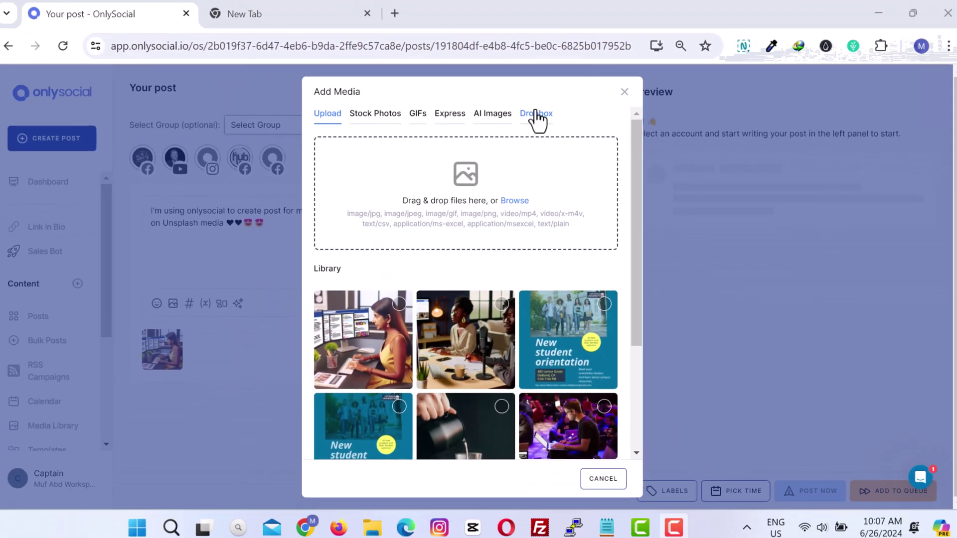
{"action": "left_click", "coordinate": [529, 118]}
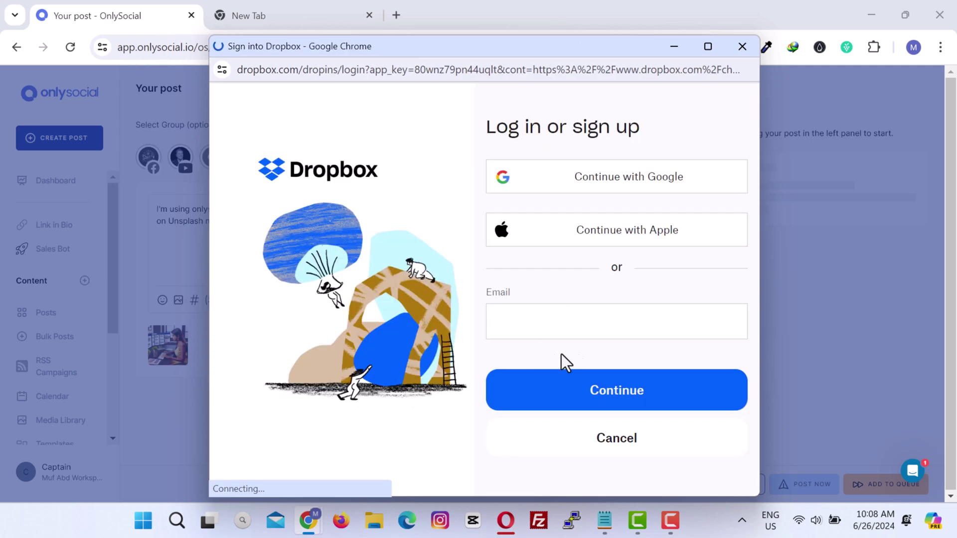
Select the Email field in the Dropbox sign-in window.
{"action": "left_click", "coordinate": [600, 315]}
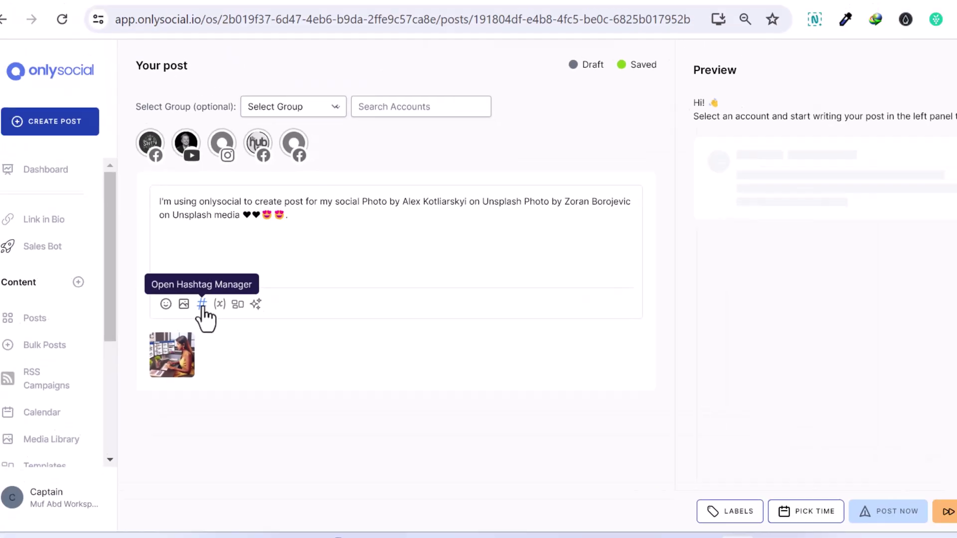
Create a hashtag group named Posting containing #posting, #FacebookPosting, #post.
{"action": "left_click", "coordinate": [194, 300]}
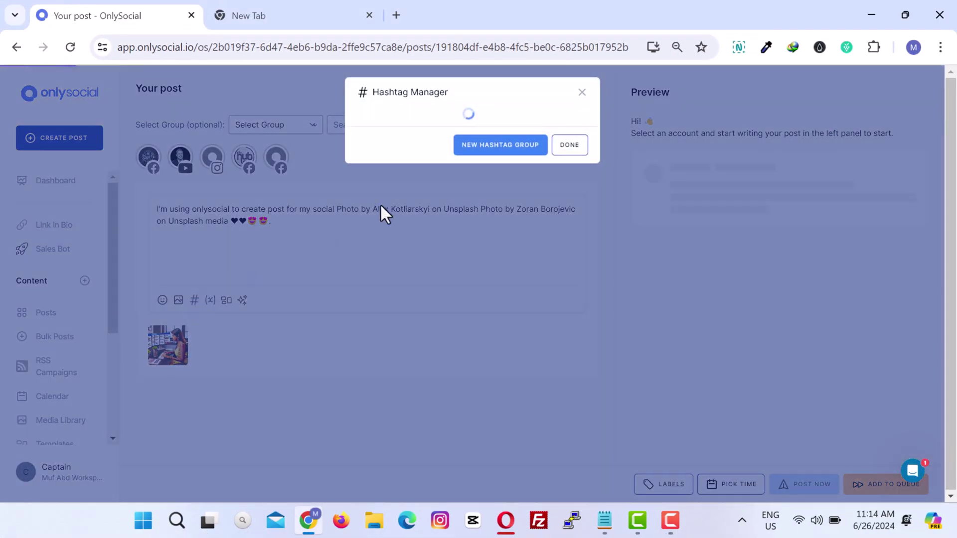
{"action": "left_click_drag", "start_coordinate": [455, 100], "coordinate": [487, 179]}
{"action": "left_click", "coordinate": [514, 123]}
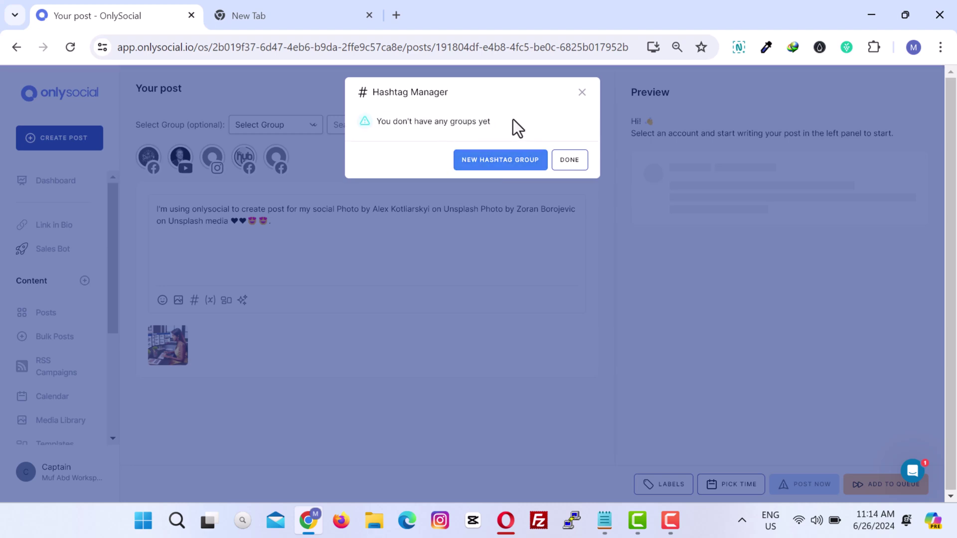
{"action": "left_click", "coordinate": [513, 167]}
{"action": "left_click", "coordinate": [429, 129]}
{"action": "type", "text": "Posting"}
{"action": "left_click", "coordinate": [383, 192]}
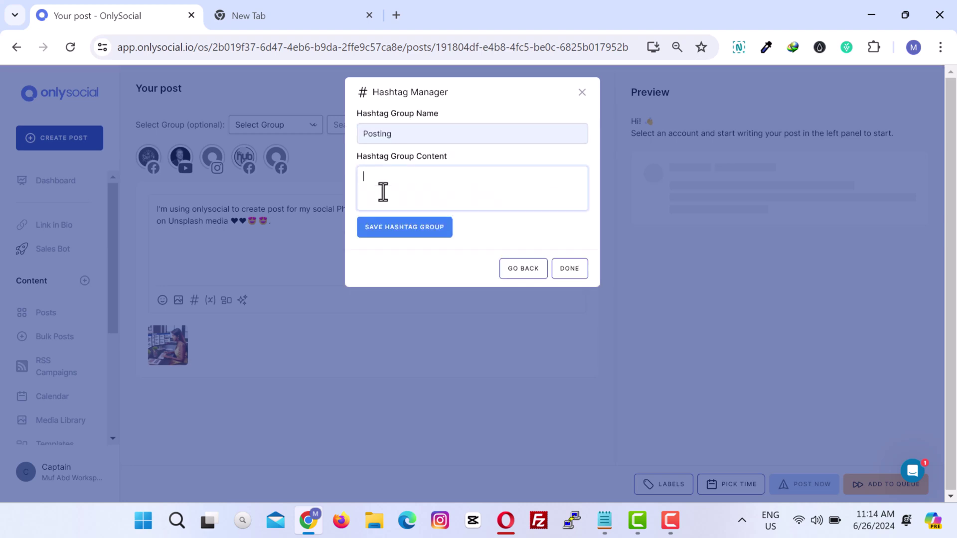
{"action": "type", "text": "#posting, #Facebook"}
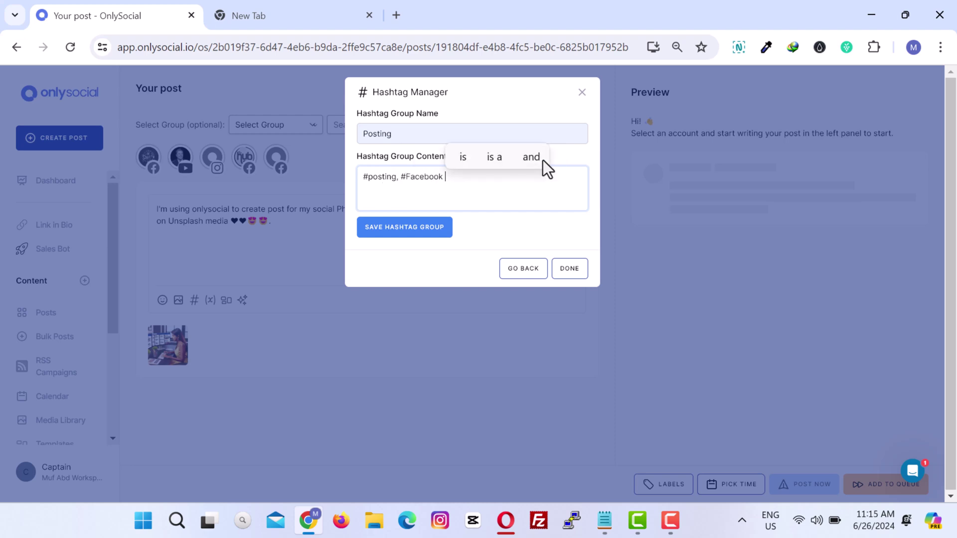
{"action": "type", "text": "Posting, #post"}
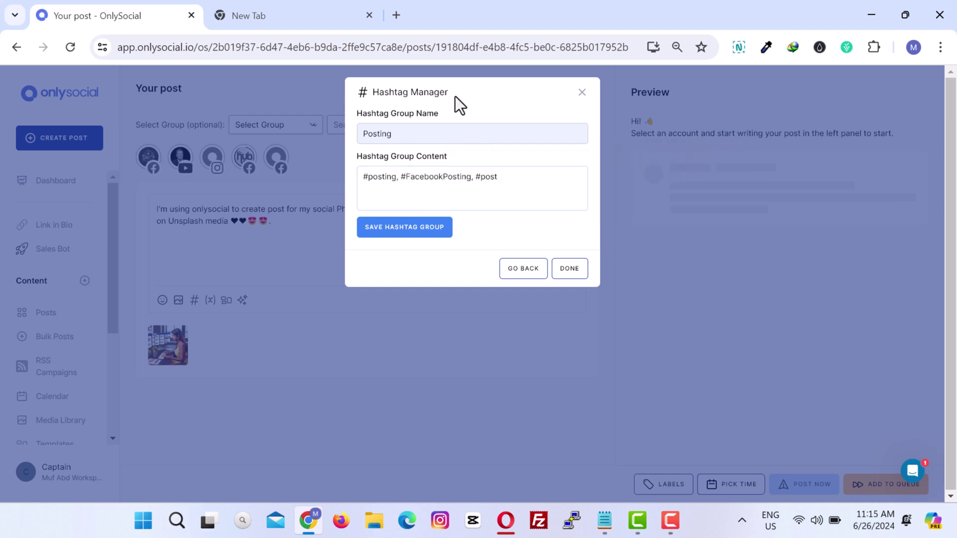
{"action": "left_click", "coordinate": [410, 230]}
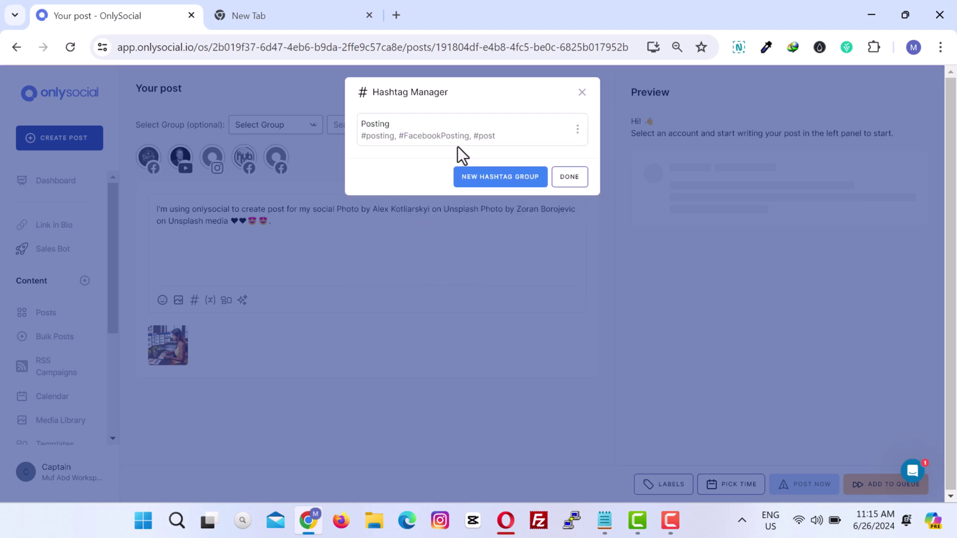
{"action": "left_click", "coordinate": [570, 177]}
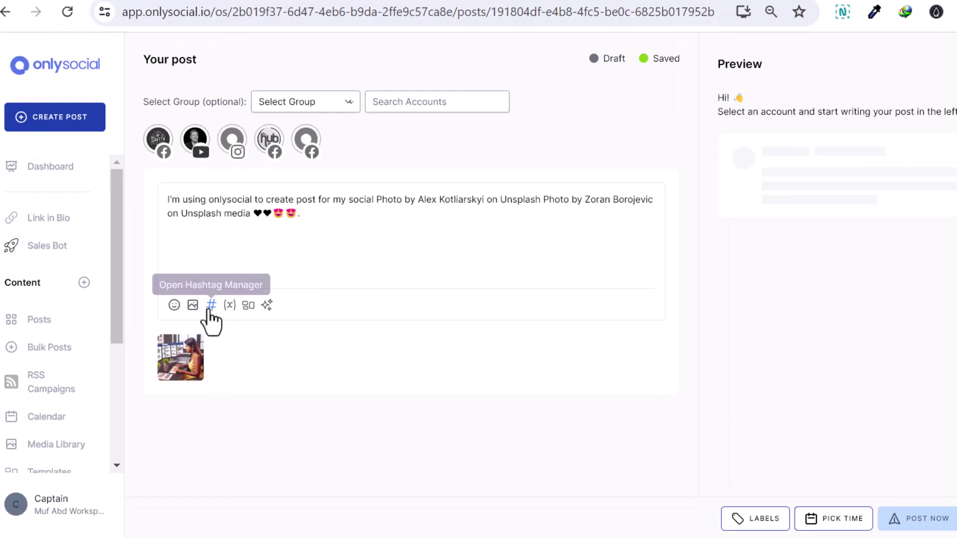
Insert the Posting hashtag group at the end of the post text.
{"action": "left_click", "coordinate": [194, 301]}
{"action": "mouse_move", "coordinate": [548, 128]}
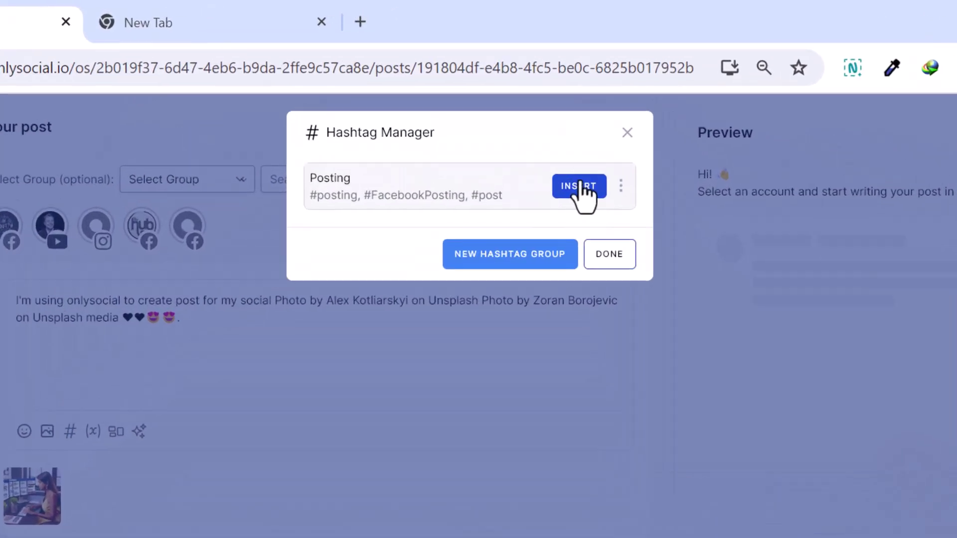
{"action": "left_click", "coordinate": [580, 187]}
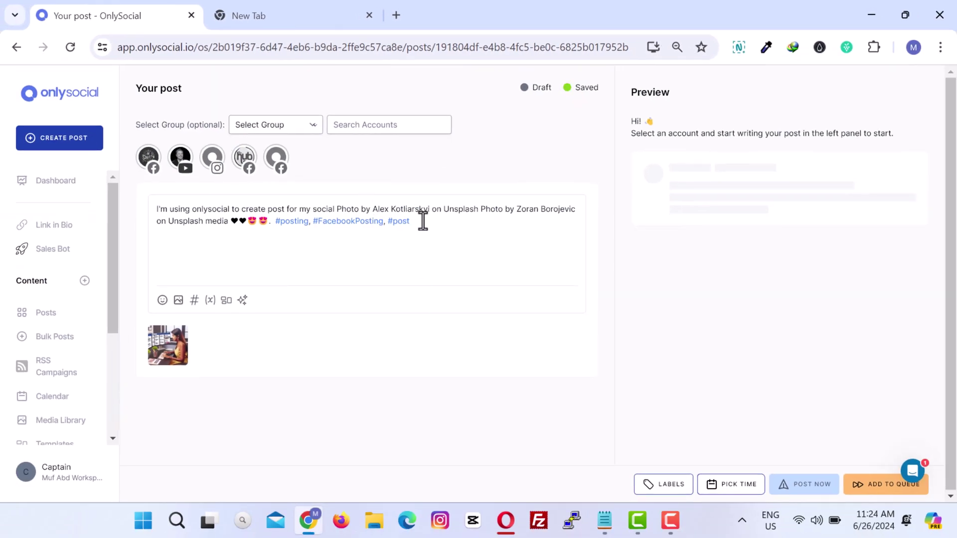
{"action": "left_click", "coordinate": [423, 221]}
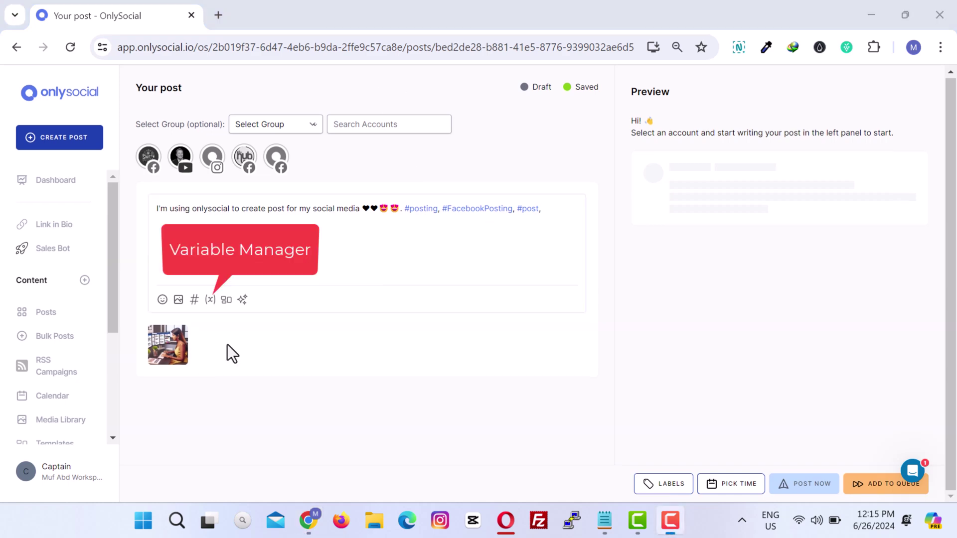
Create a variable named Onlysocial with the value 'Cread By Onlysocial'.
{"action": "left_click", "coordinate": [212, 298]}
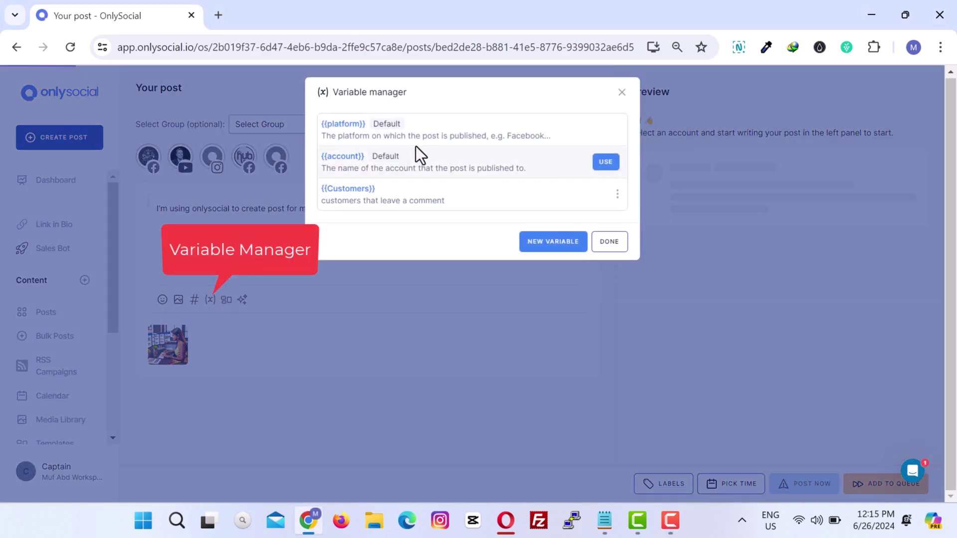
{"action": "left_click", "coordinate": [553, 243]}
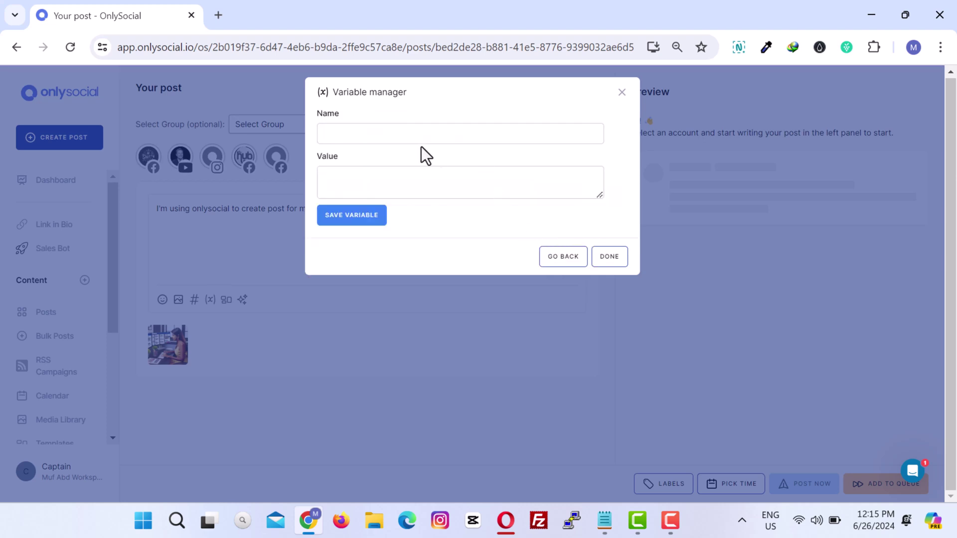
{"action": "left_click", "coordinate": [365, 135]}
{"action": "left_click", "coordinate": [414, 164]}
{"action": "left_click", "coordinate": [362, 178]}
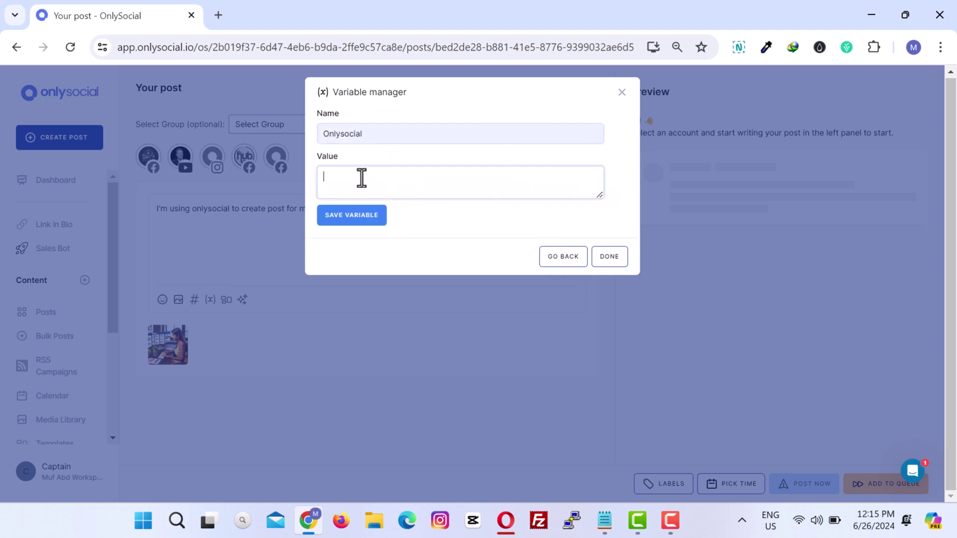
{"action": "type", "text": "Cread By Onlysocial"}
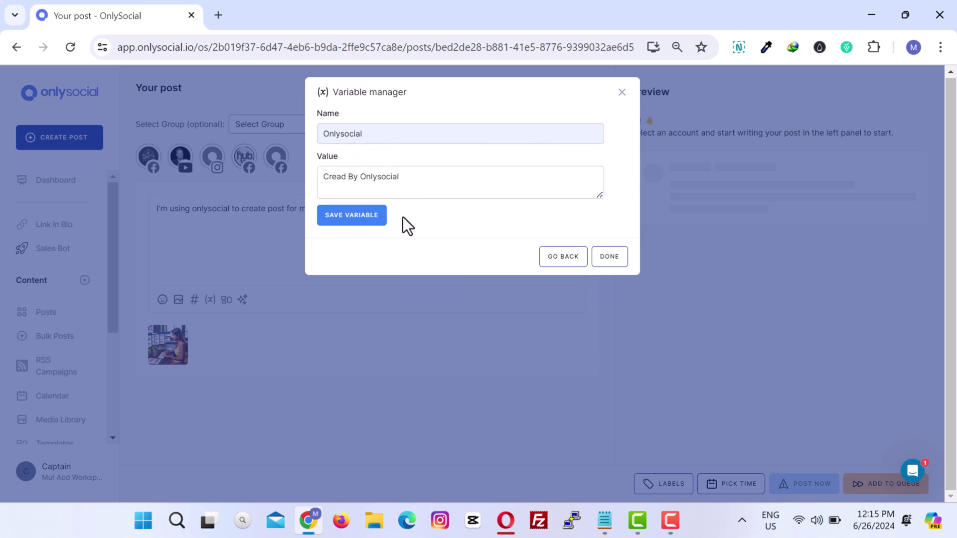
{"action": "left_click", "coordinate": [356, 215]}
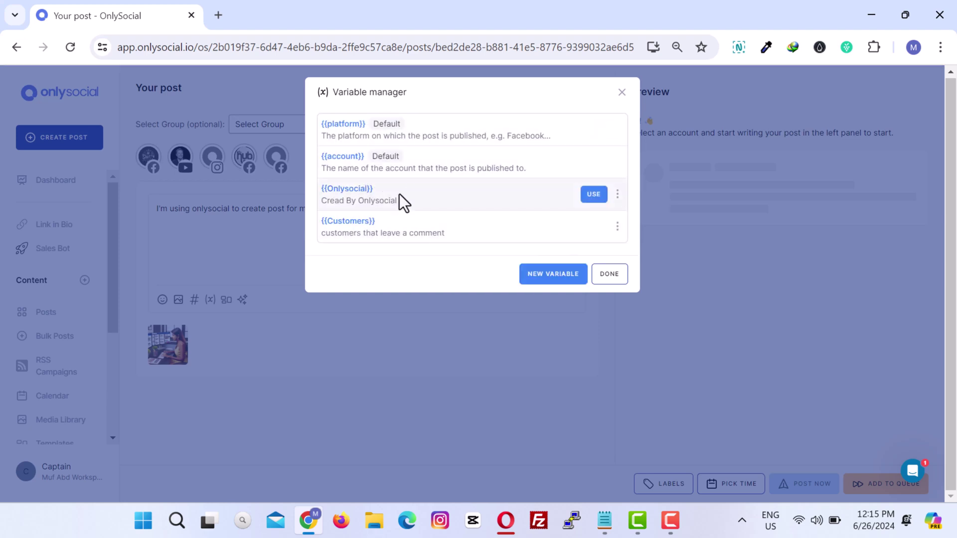
{"action": "left_click", "coordinate": [608, 274]}
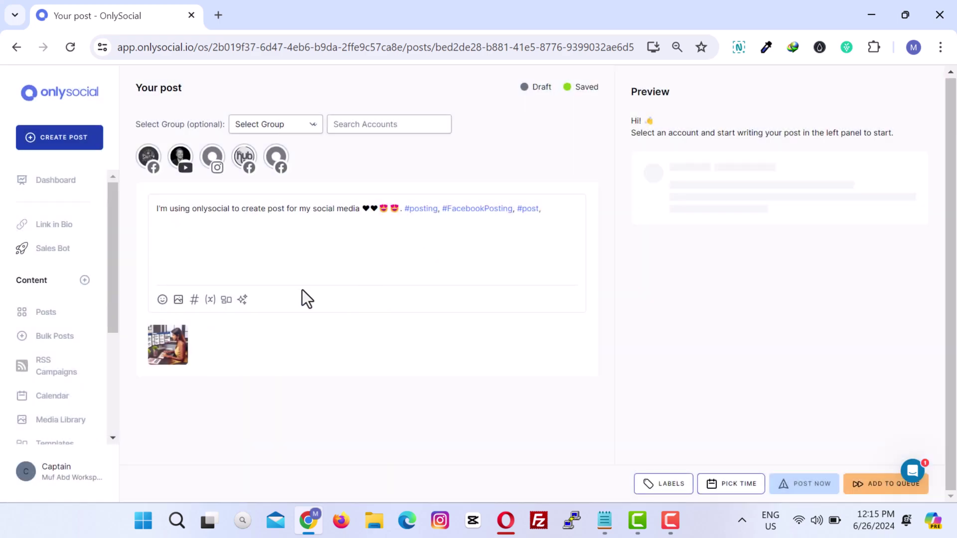
Insert {{Onlysocial}} at the end of the post text.
{"action": "left_click", "coordinate": [564, 202]}
{"action": "left_click", "coordinate": [210, 299]}
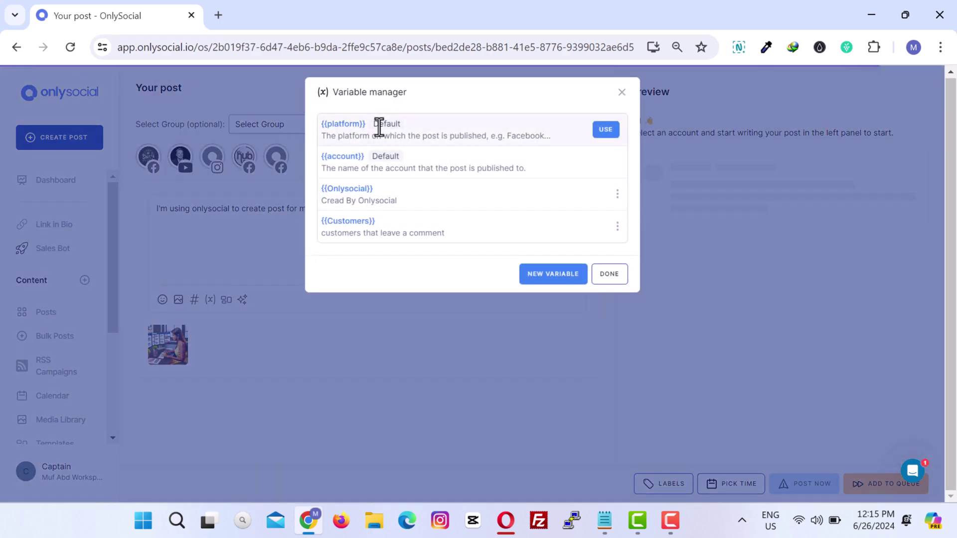
{"action": "left_click", "coordinate": [585, 195]}
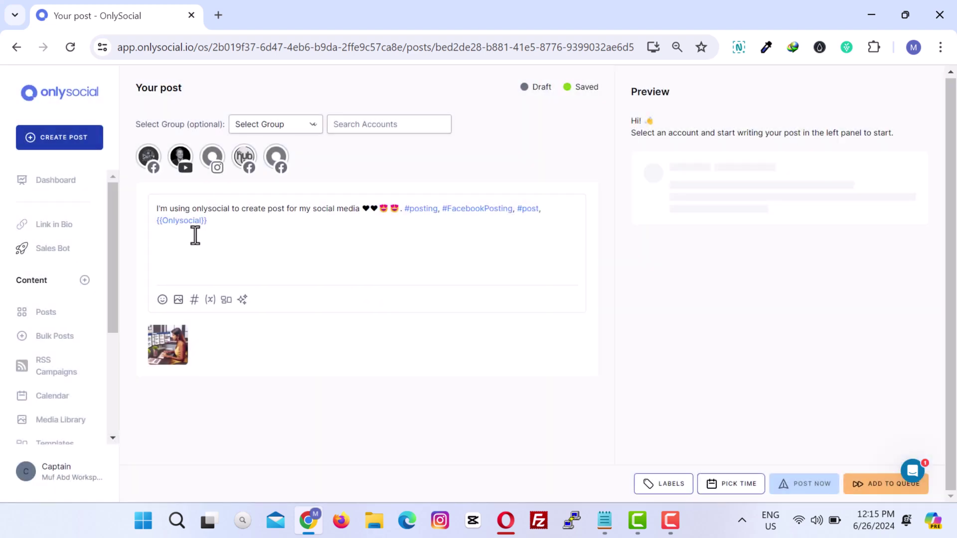
Save the current post as a template named 'my post'.
{"action": "scroll", "coordinate": [60, 309], "scroll_direction": "down", "scroll_amount": 2}
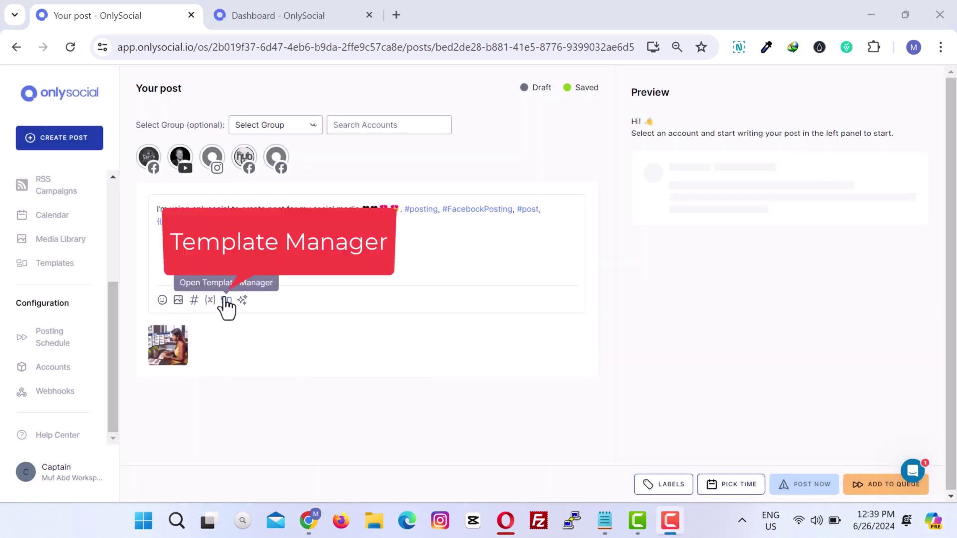
{"action": "left_click", "coordinate": [226, 300]}
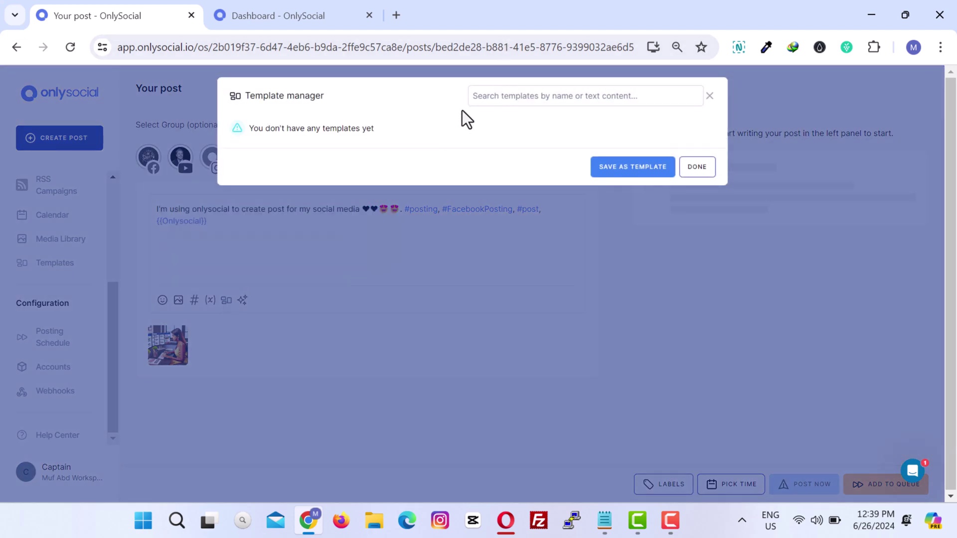
{"action": "left_click", "coordinate": [618, 171]}
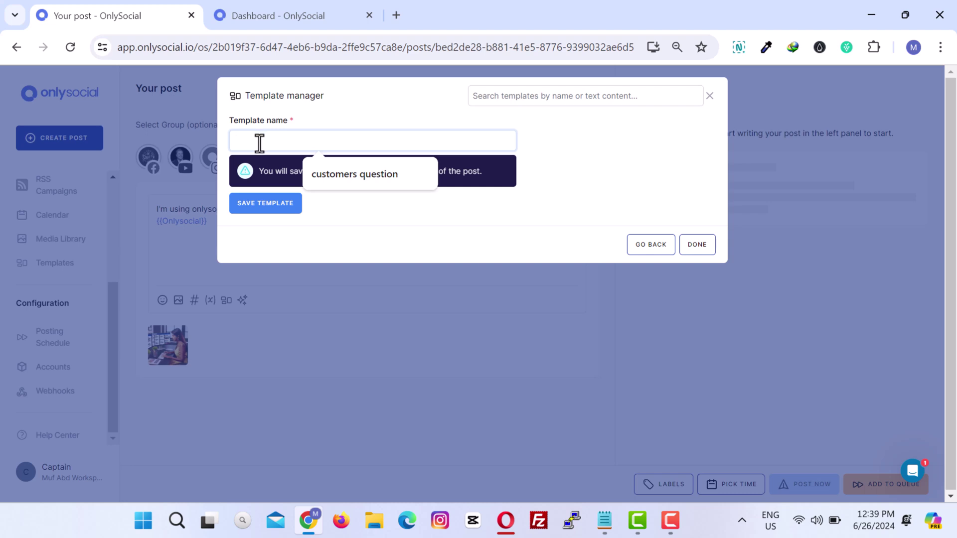
{"action": "type", "text": "my "}
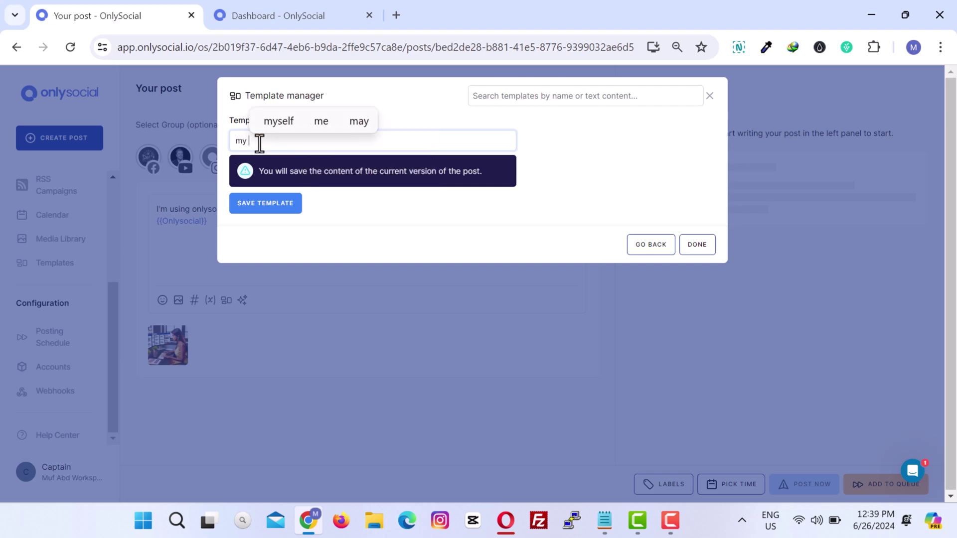
{"action": "type", "text": "post"}
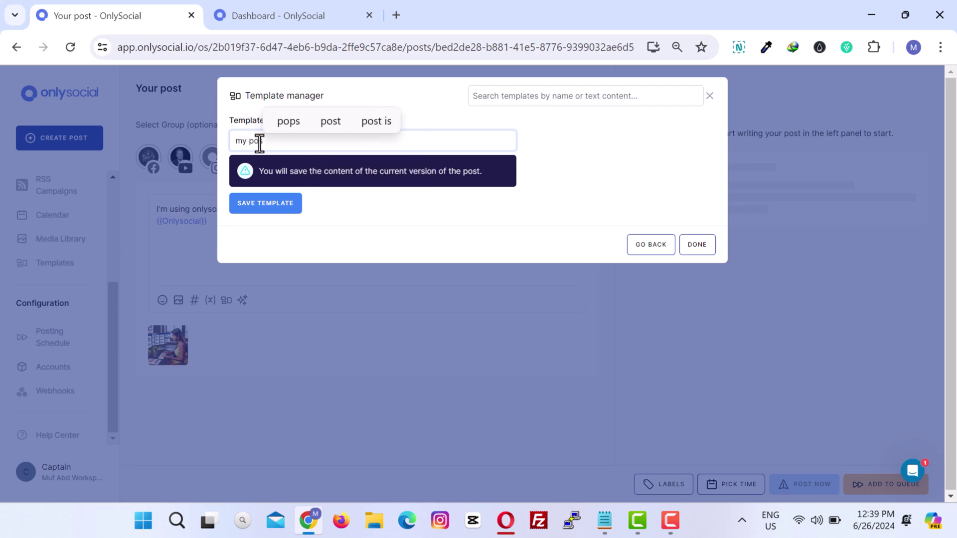
{"action": "left_click", "coordinate": [252, 211]}
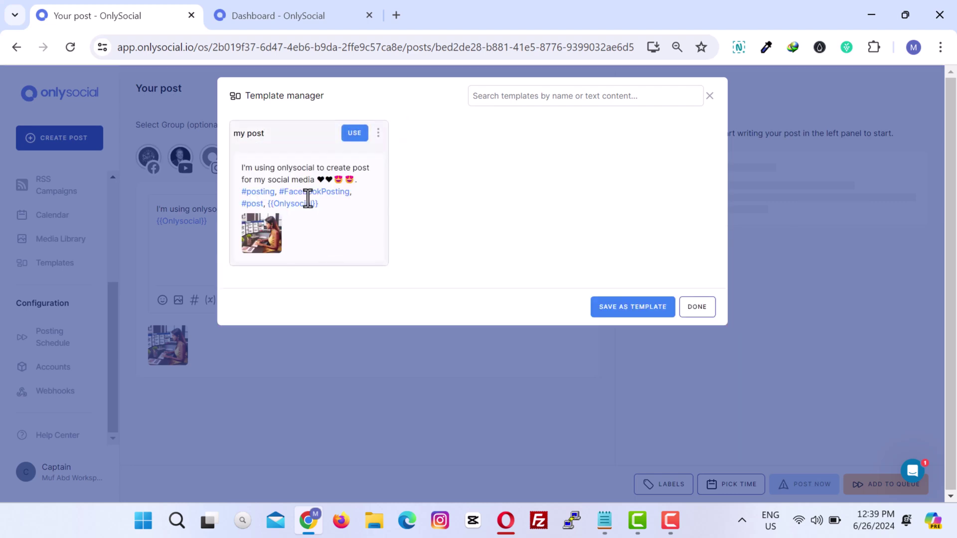
{"action": "left_click", "coordinate": [632, 313]}
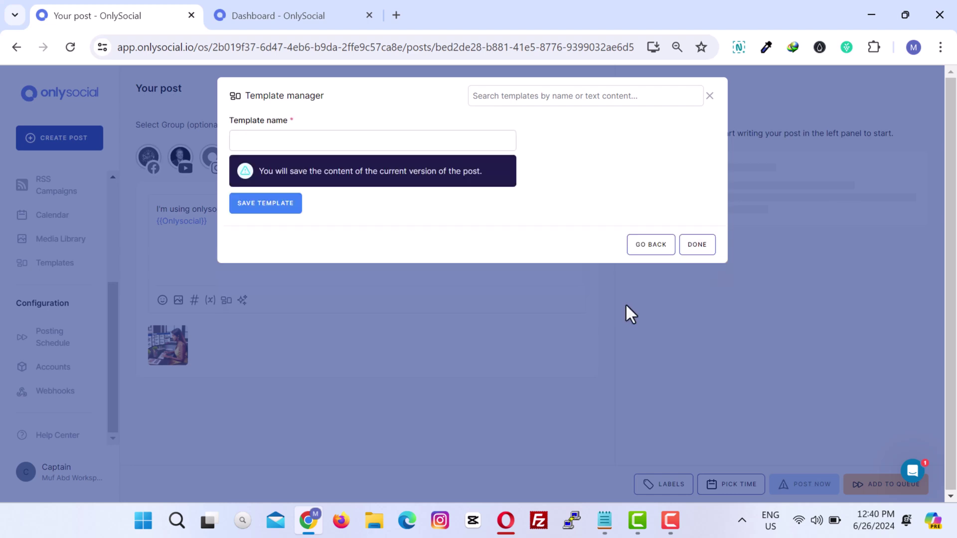
{"action": "left_click", "coordinate": [695, 247]}
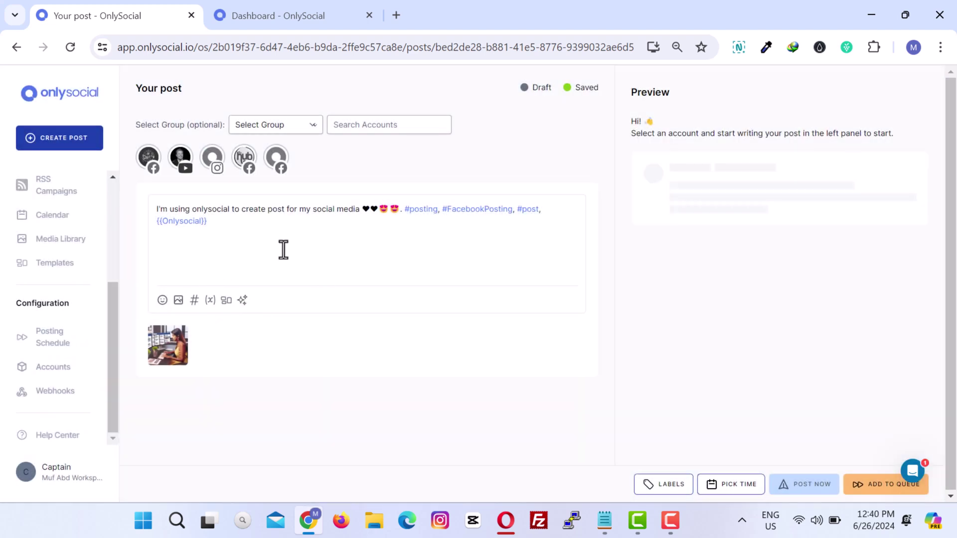
{"action": "left_click", "coordinate": [242, 240]}
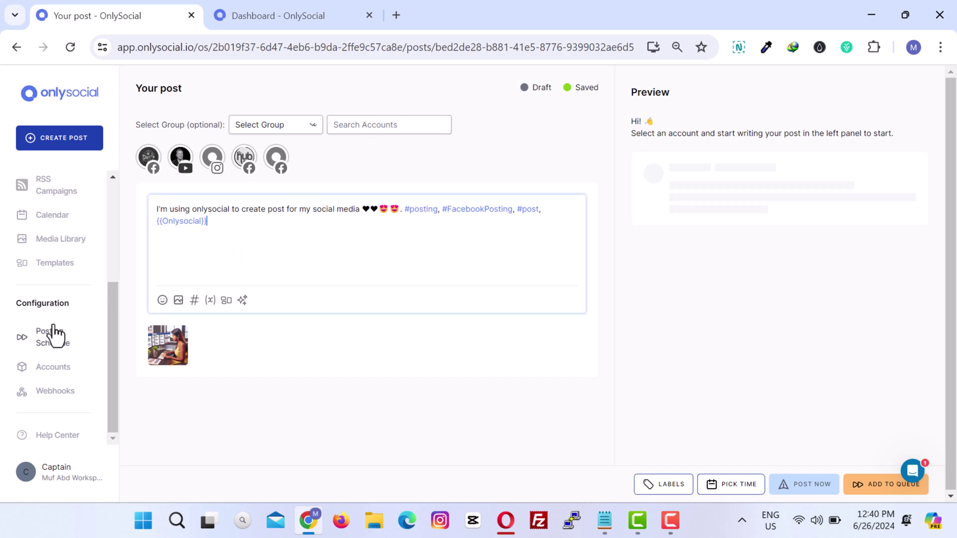
Start a new post from the 'my post' template.
{"action": "left_click", "coordinate": [52, 264]}
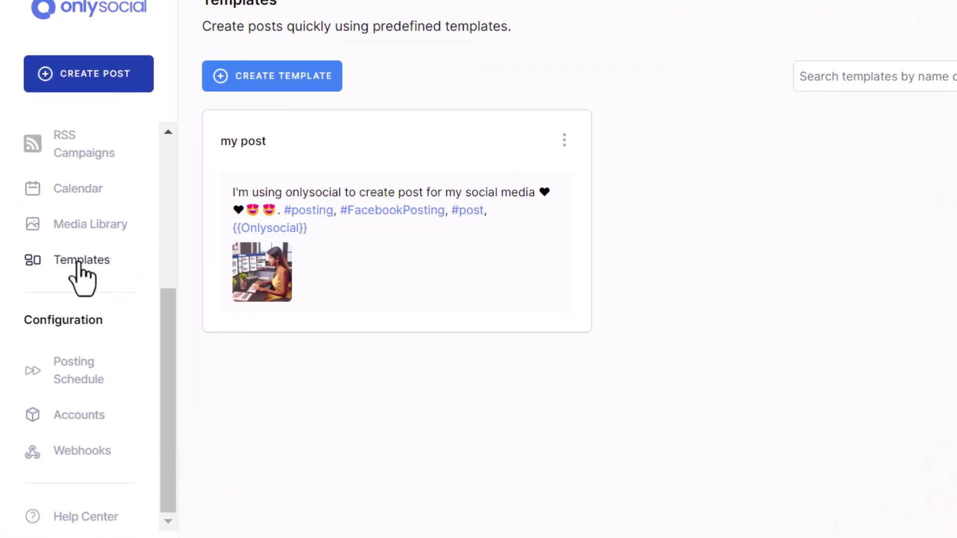
{"action": "mouse_move", "coordinate": [359, 227]}
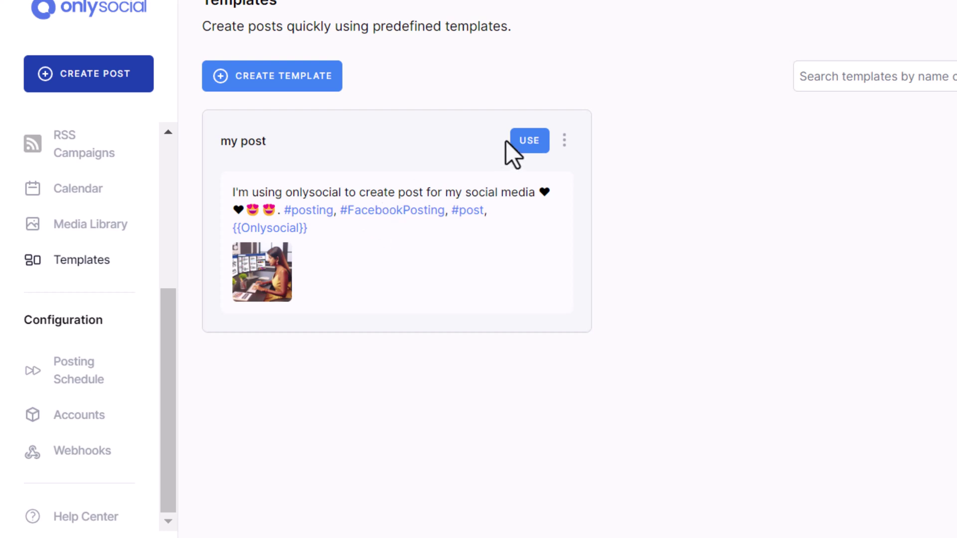
{"action": "left_click", "coordinate": [529, 144]}
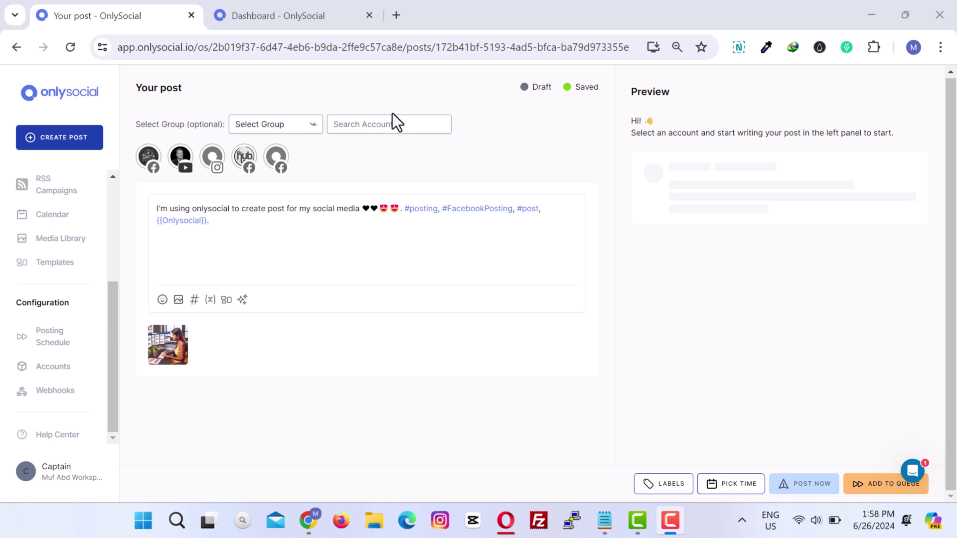
Replace the post text with the AI Assist rephrased version, caret after #contentcreation.
{"action": "left_click", "coordinate": [243, 300]}
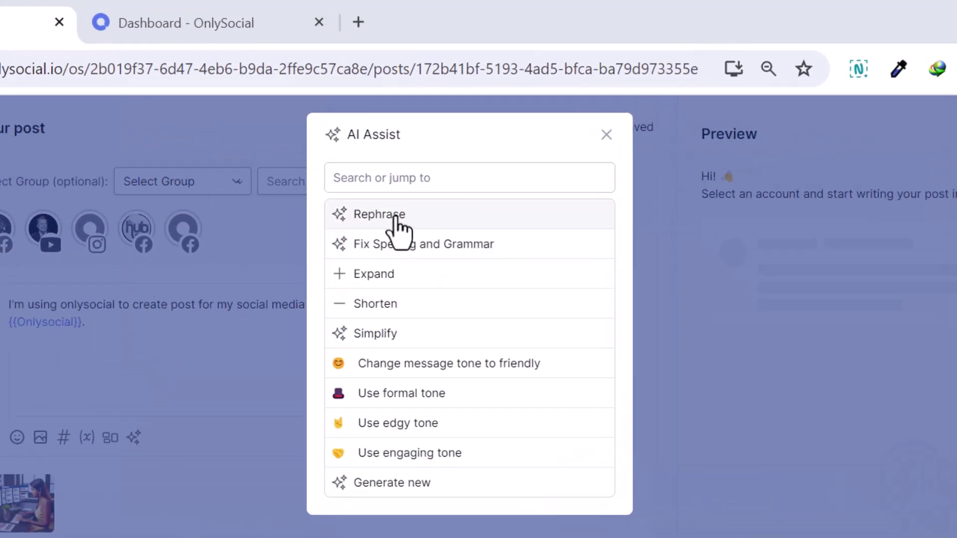
{"action": "left_click", "coordinate": [395, 218]}
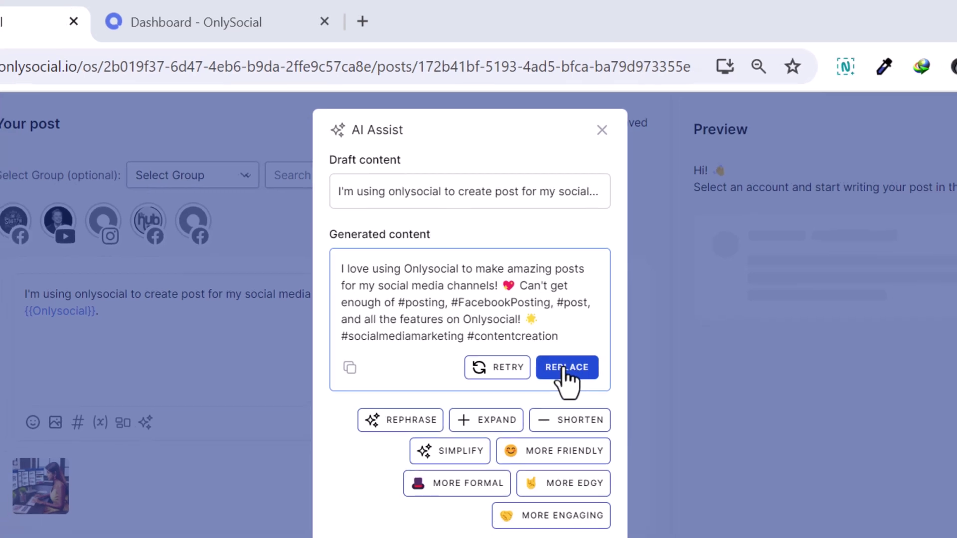
{"action": "left_click", "coordinate": [578, 381]}
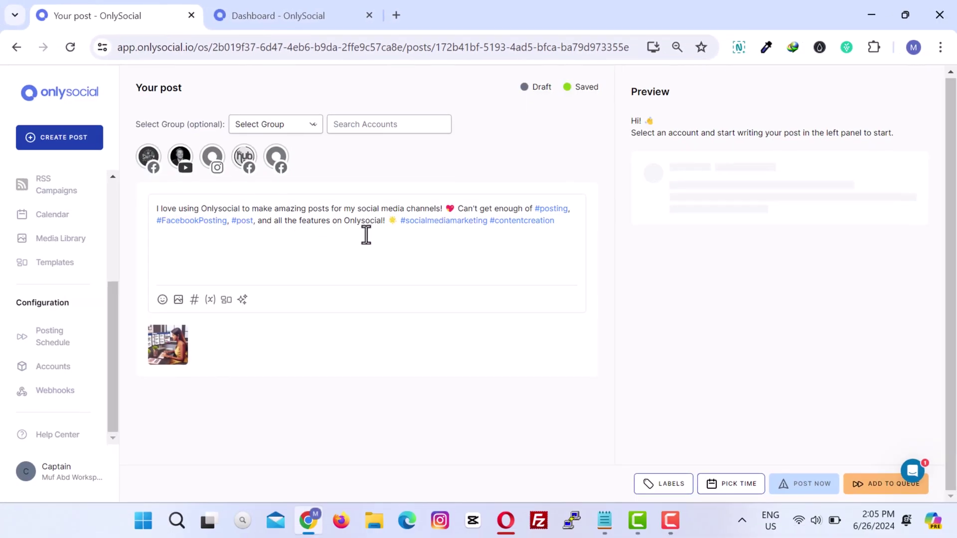
{"action": "left_click", "coordinate": [554, 225]}
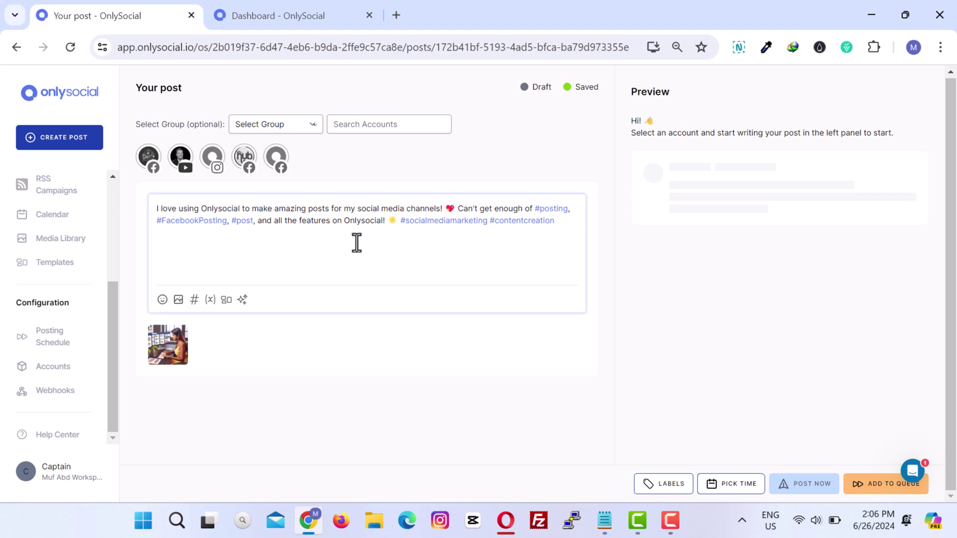
{"action": "left_click", "coordinate": [564, 223]}
{"action": "left_click", "coordinate": [564, 226]}
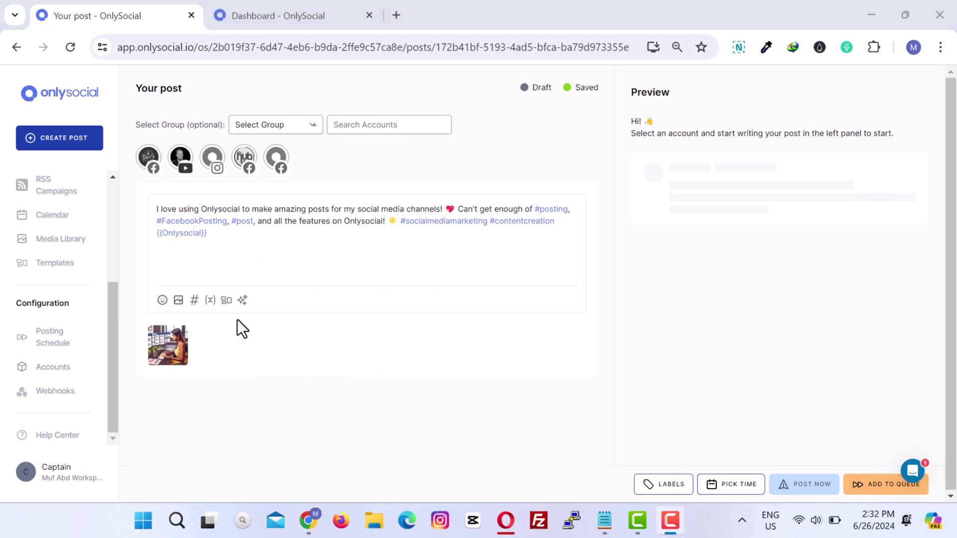
Target the post at the Business Account group's accounts.
{"action": "left_click", "coordinate": [286, 127]}
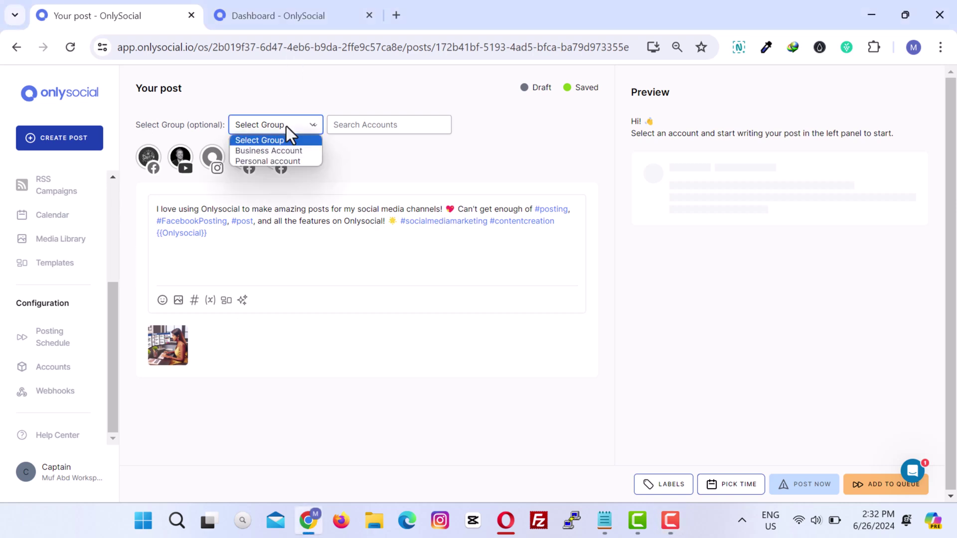
{"action": "left_click", "coordinate": [269, 152]}
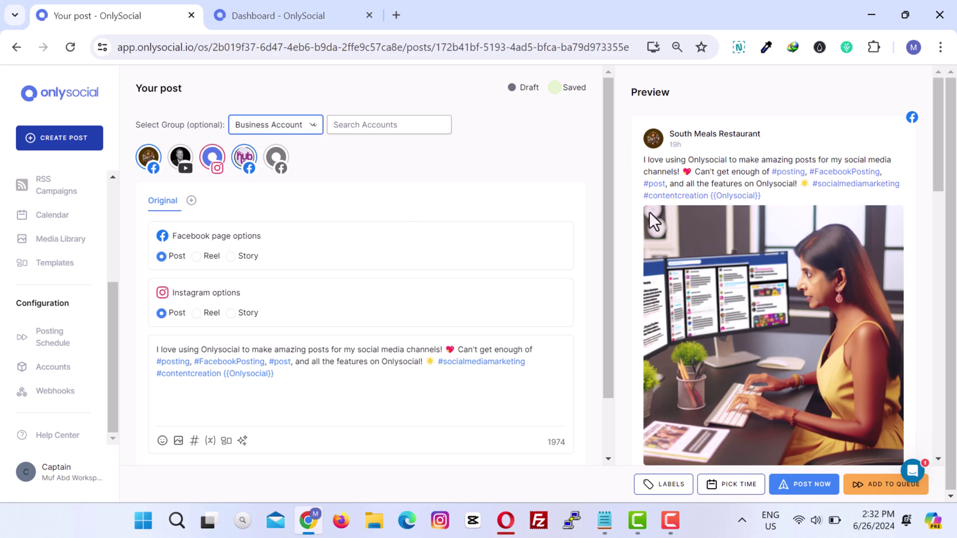
{"action": "scroll", "coordinate": [650, 213], "scroll_direction": "down", "scroll_amount": 10}
{"action": "scroll", "coordinate": [794, 347], "scroll_direction": "up", "scroll_amount": 3}
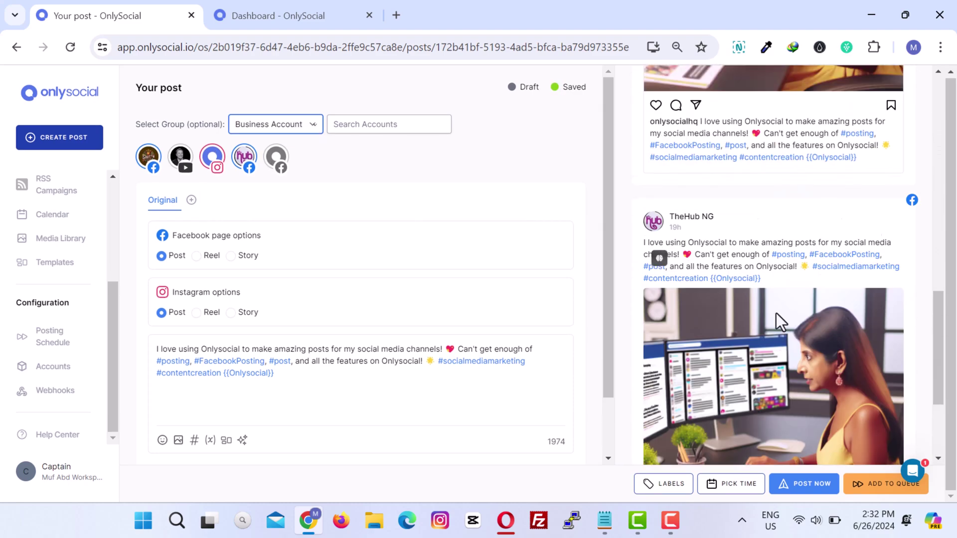
{"action": "scroll", "coordinate": [776, 314], "scroll_direction": "up", "scroll_amount": 5}
{"action": "scroll", "coordinate": [767, 249], "scroll_direction": "down", "scroll_amount": 12}
{"action": "scroll", "coordinate": [763, 286], "scroll_direction": "up", "scroll_amount": 5}
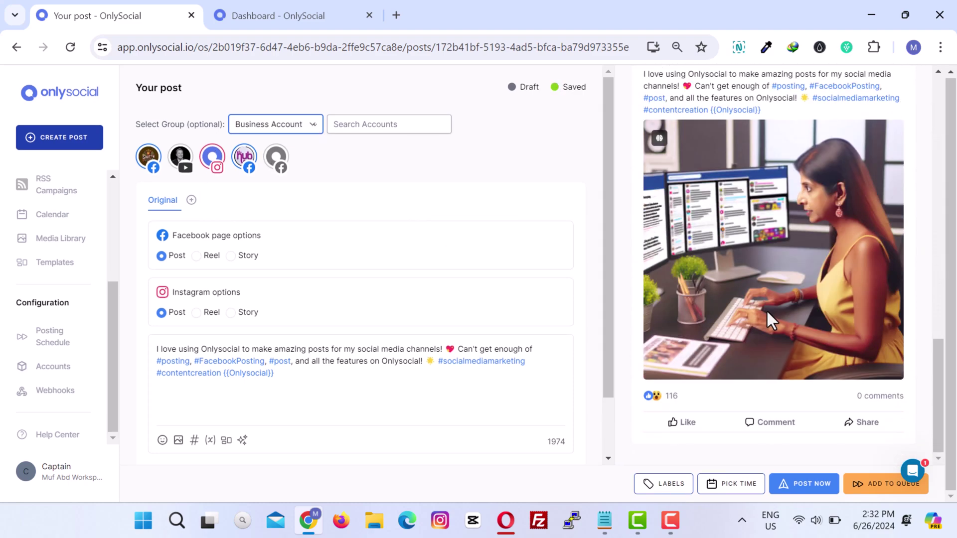
{"action": "scroll", "coordinate": [766, 309], "scroll_direction": "up", "scroll_amount": 10}
{"action": "scroll", "coordinate": [764, 240], "scroll_direction": "down", "scroll_amount": 9}
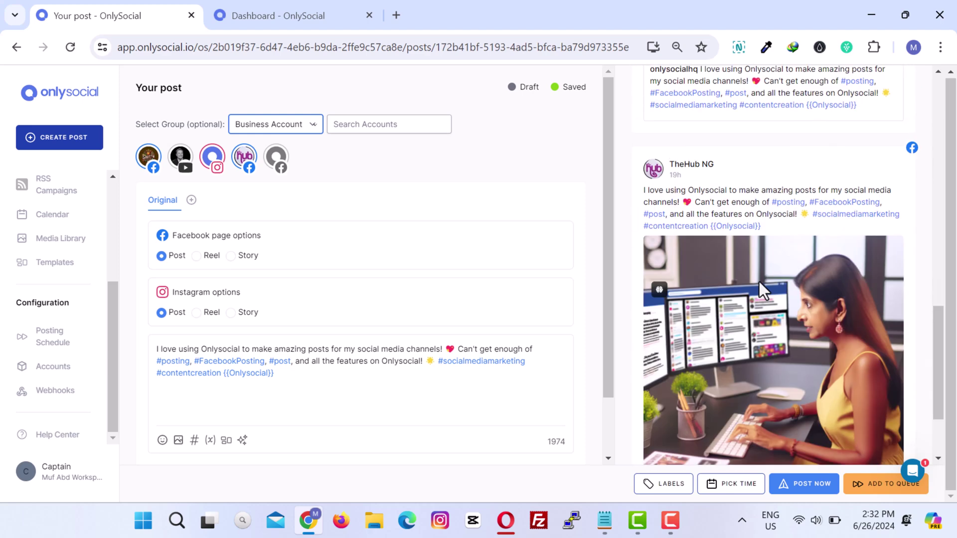
{"action": "scroll", "coordinate": [758, 283], "scroll_direction": "down", "scroll_amount": 3}
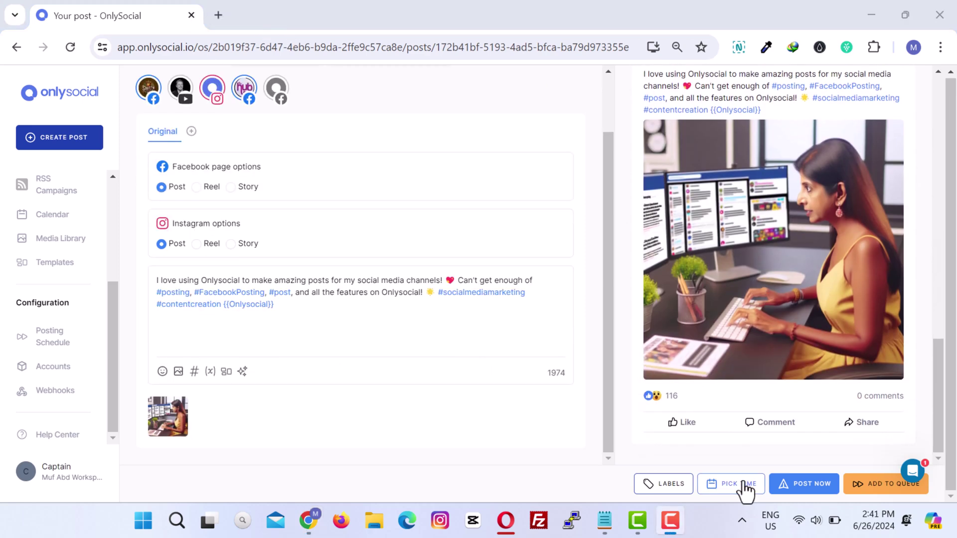
Schedule the post for Wed, Jun 26, 2:00pm.
{"action": "left_click", "coordinate": [742, 484]}
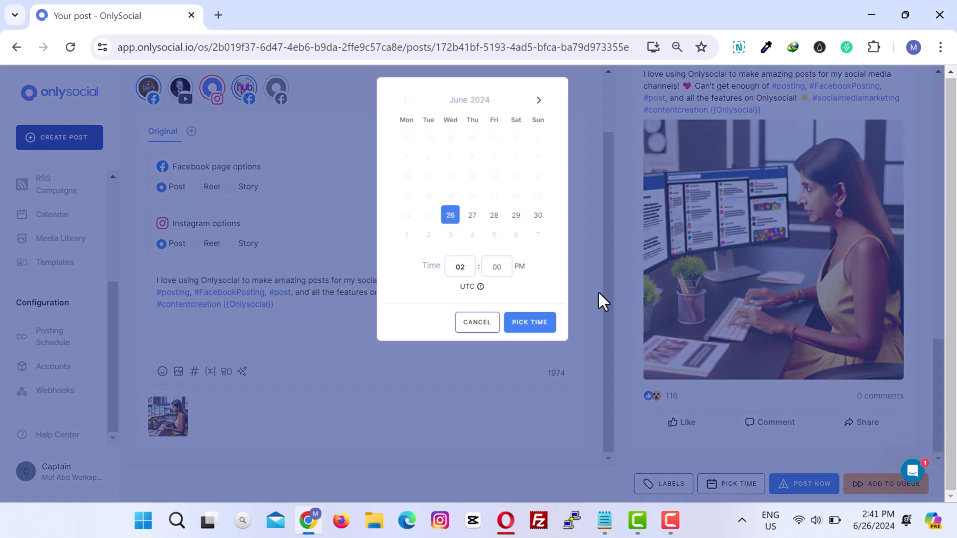
{"action": "left_click", "coordinate": [530, 325]}
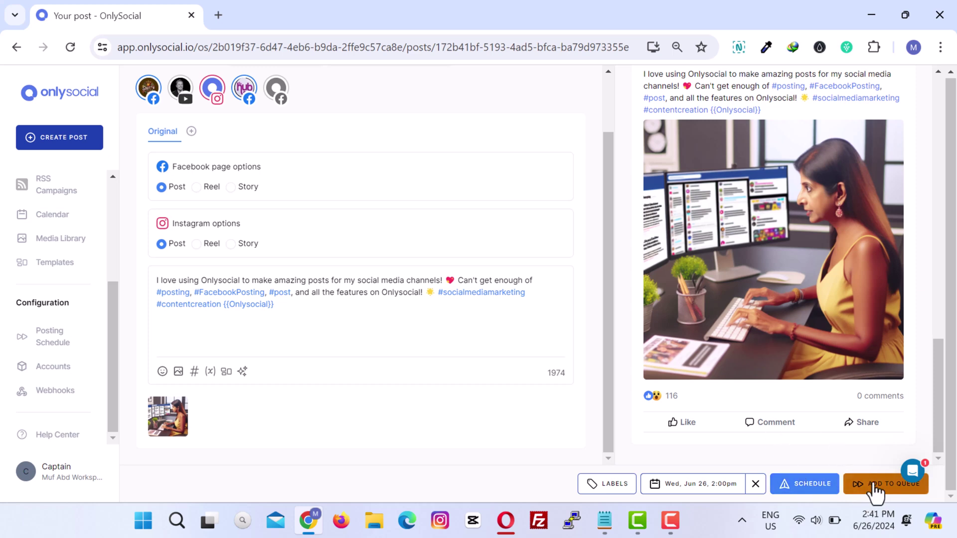
{"action": "left_click", "coordinate": [809, 487]}
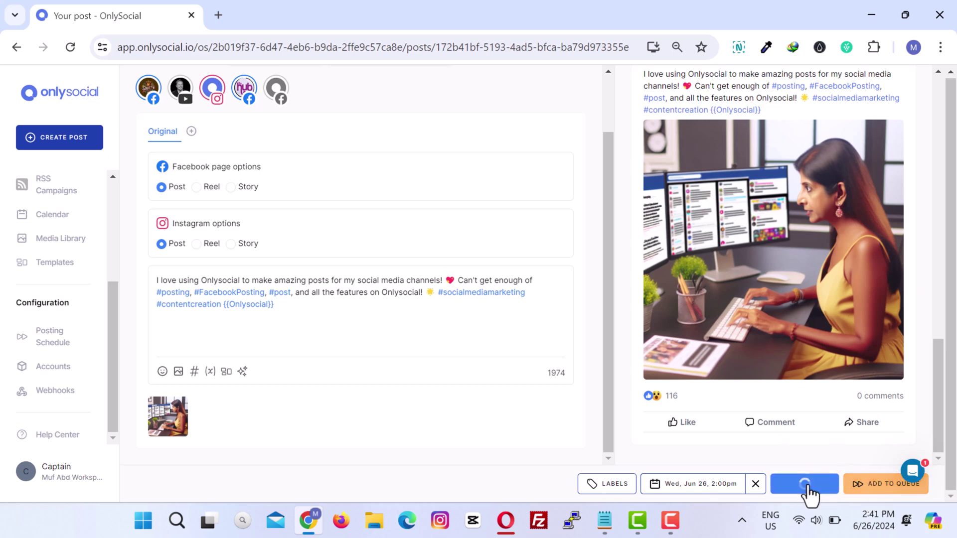